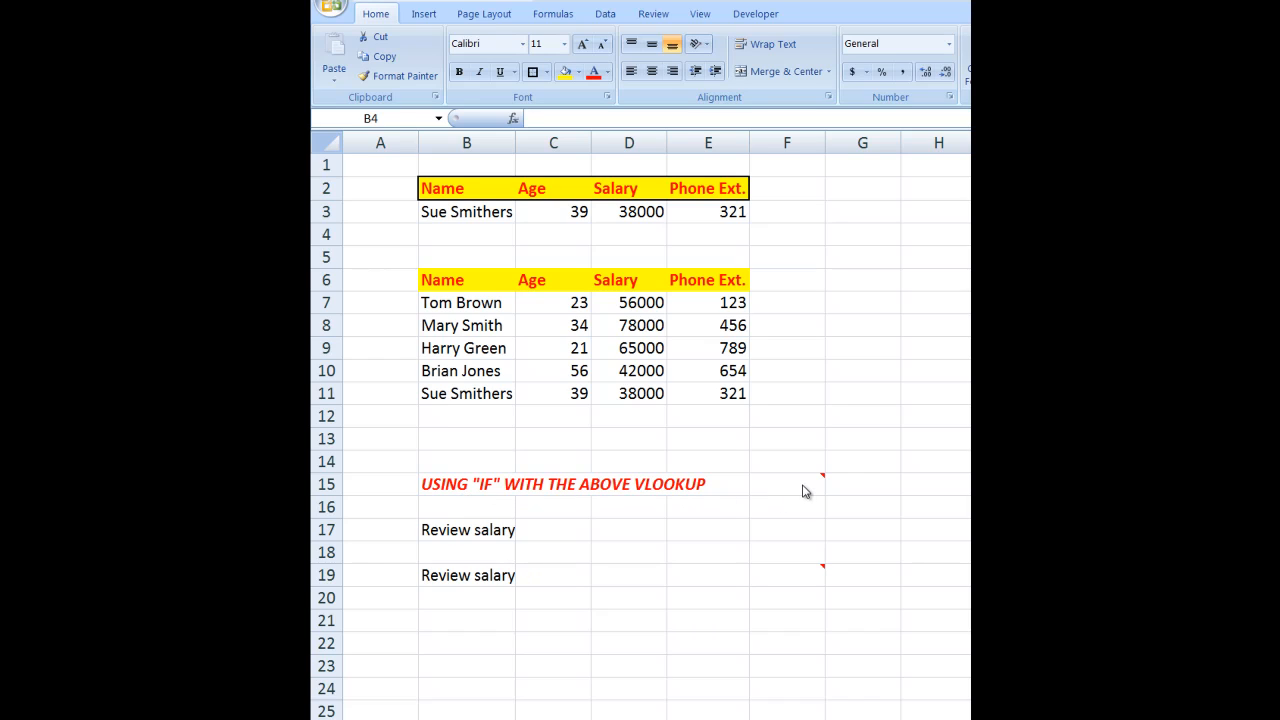
Read the comments attached to F15 and F19 and examine the IF formula in cell B17
mouse_move(802, 485)
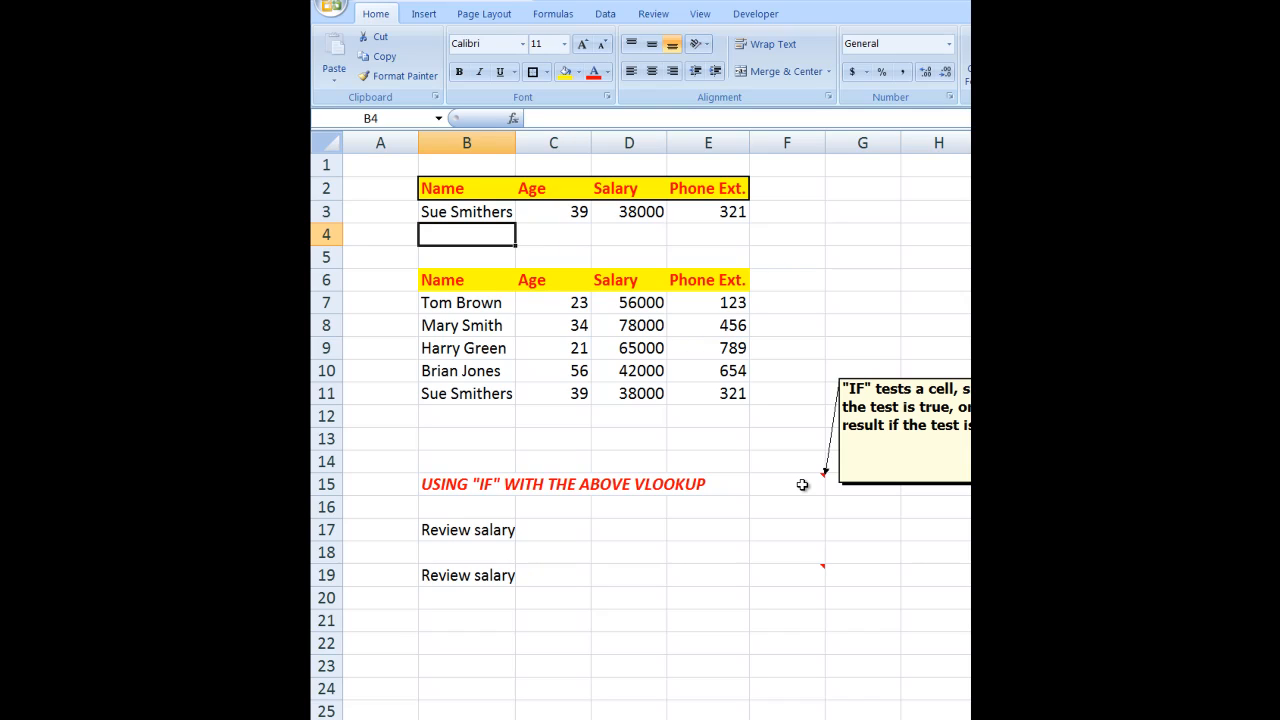
mouse_move(789, 579)
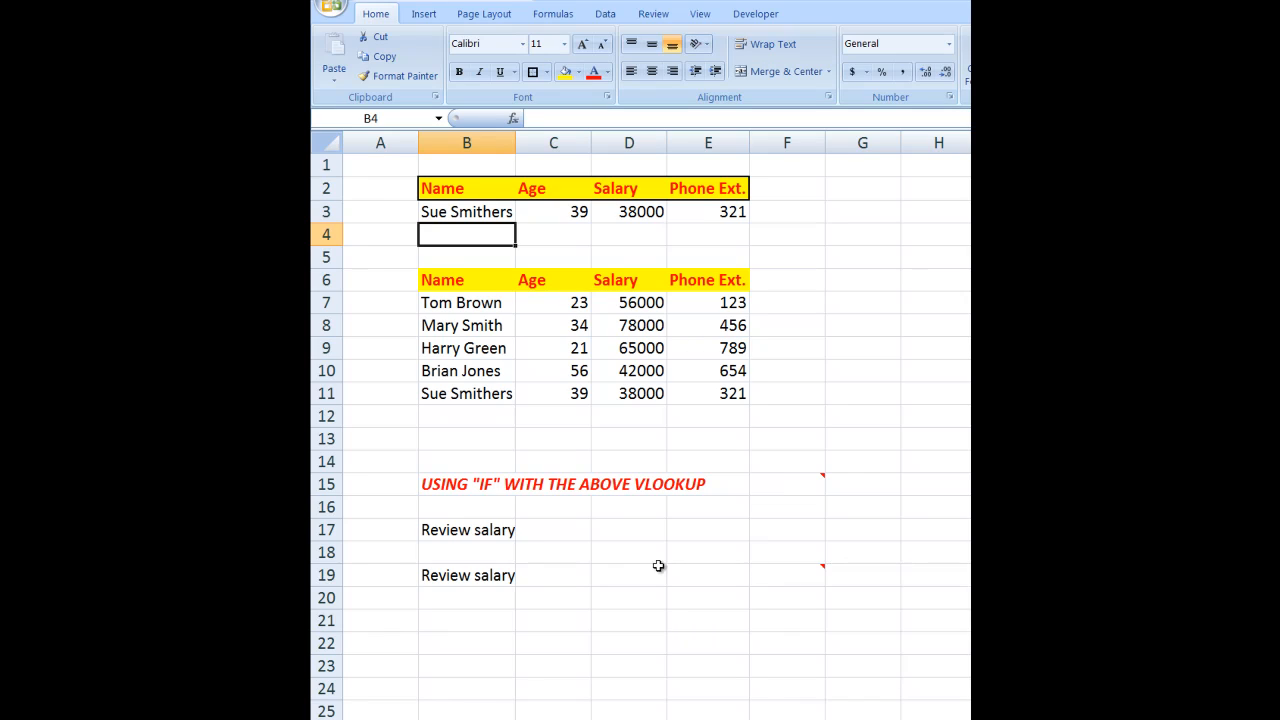
left_click(456, 534)
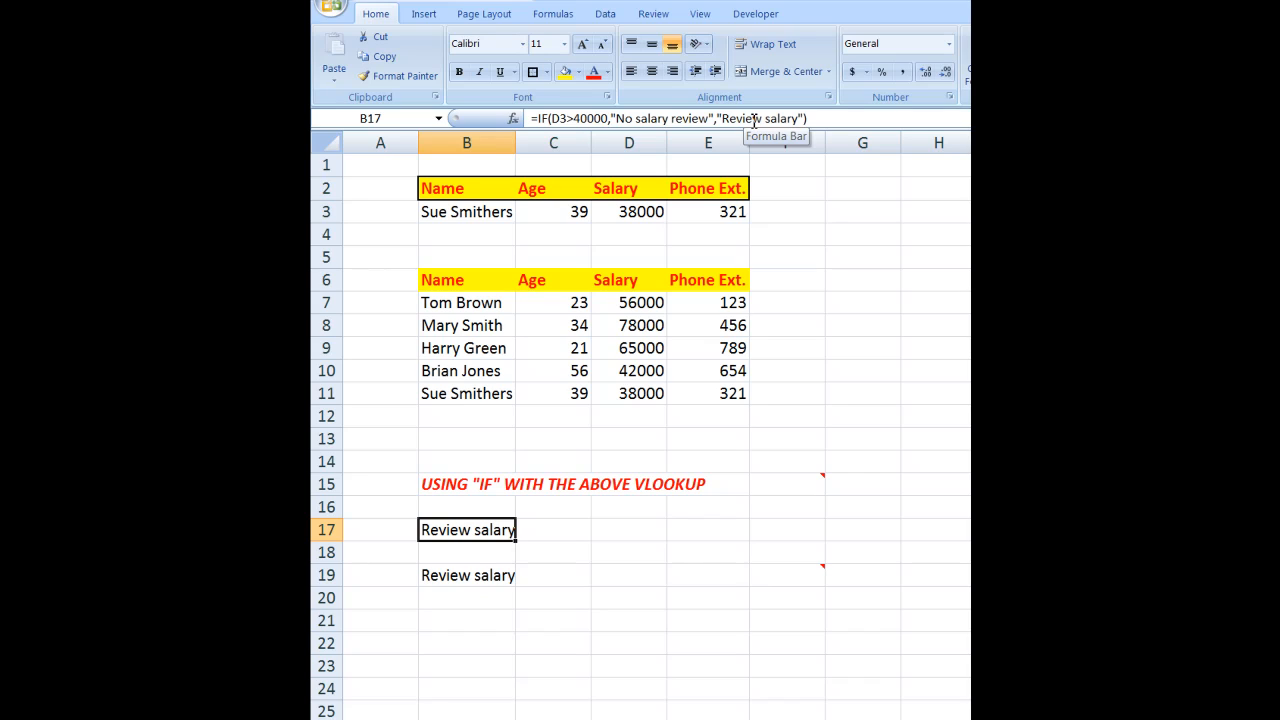
Choose the third employee from the name list in B3 and inspect the IF formulas in B17 and B19
left_click(470, 213)
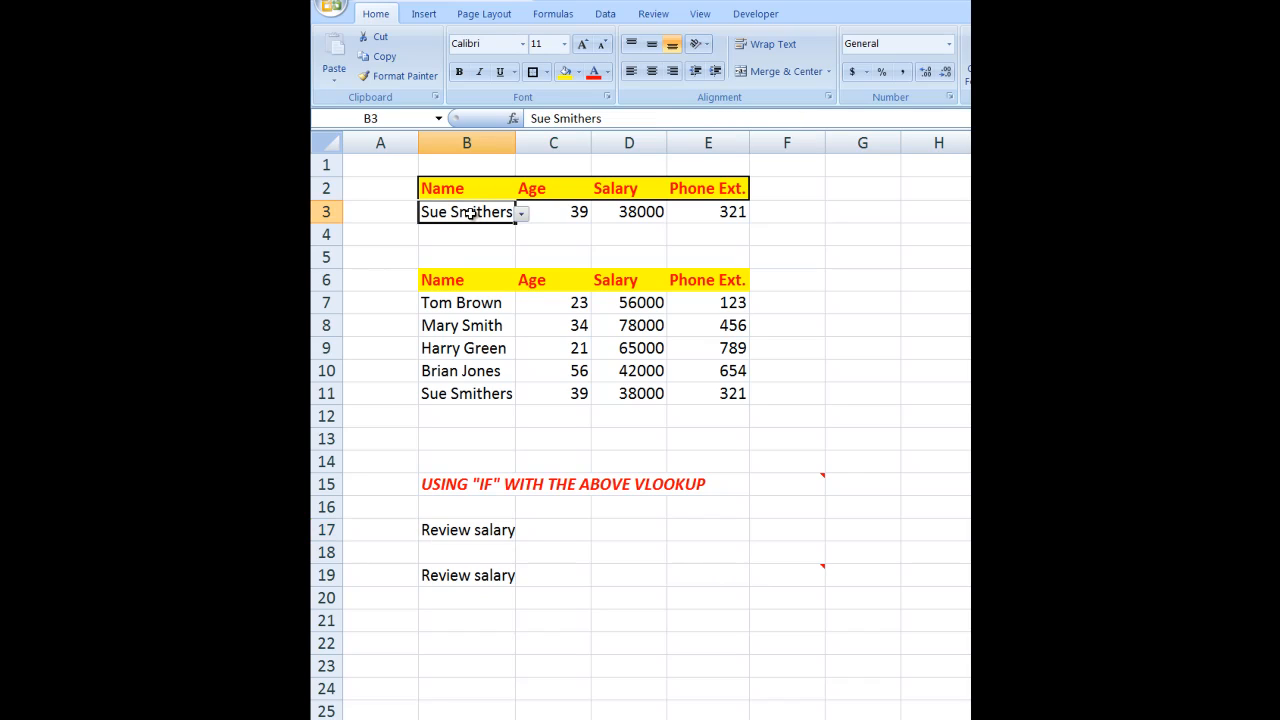
left_click(521, 214)
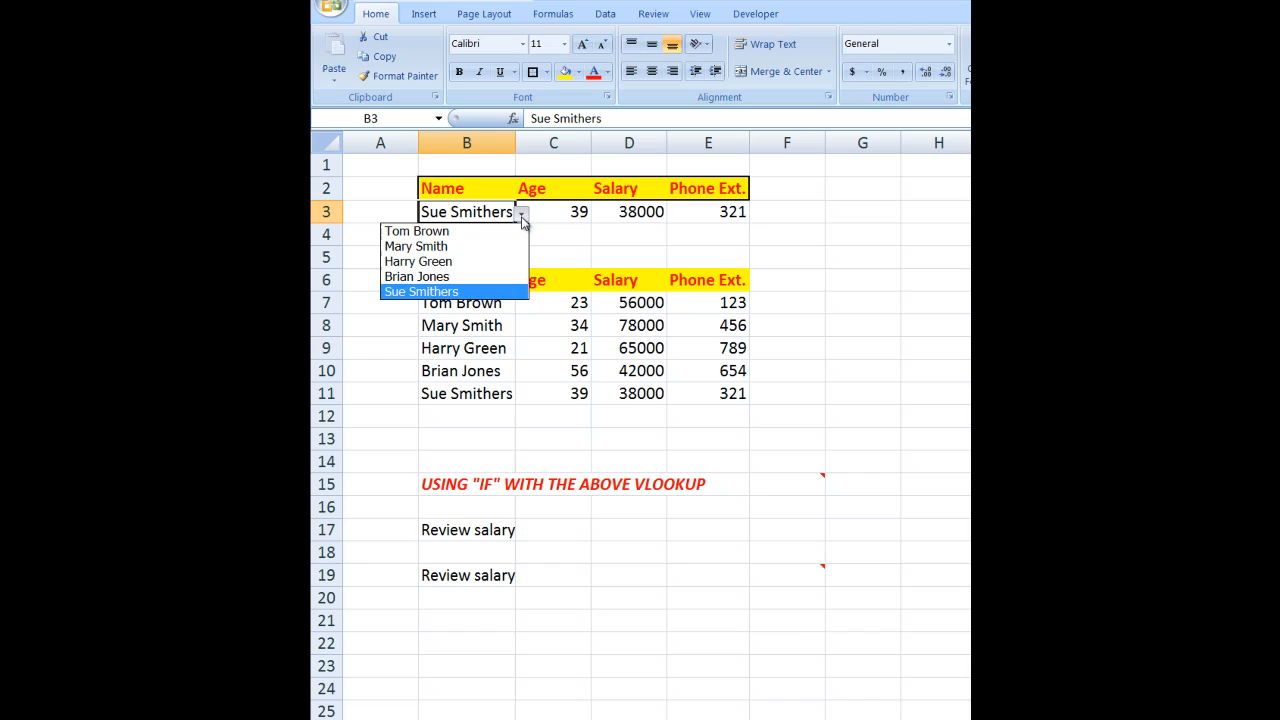
left_click(470, 261)
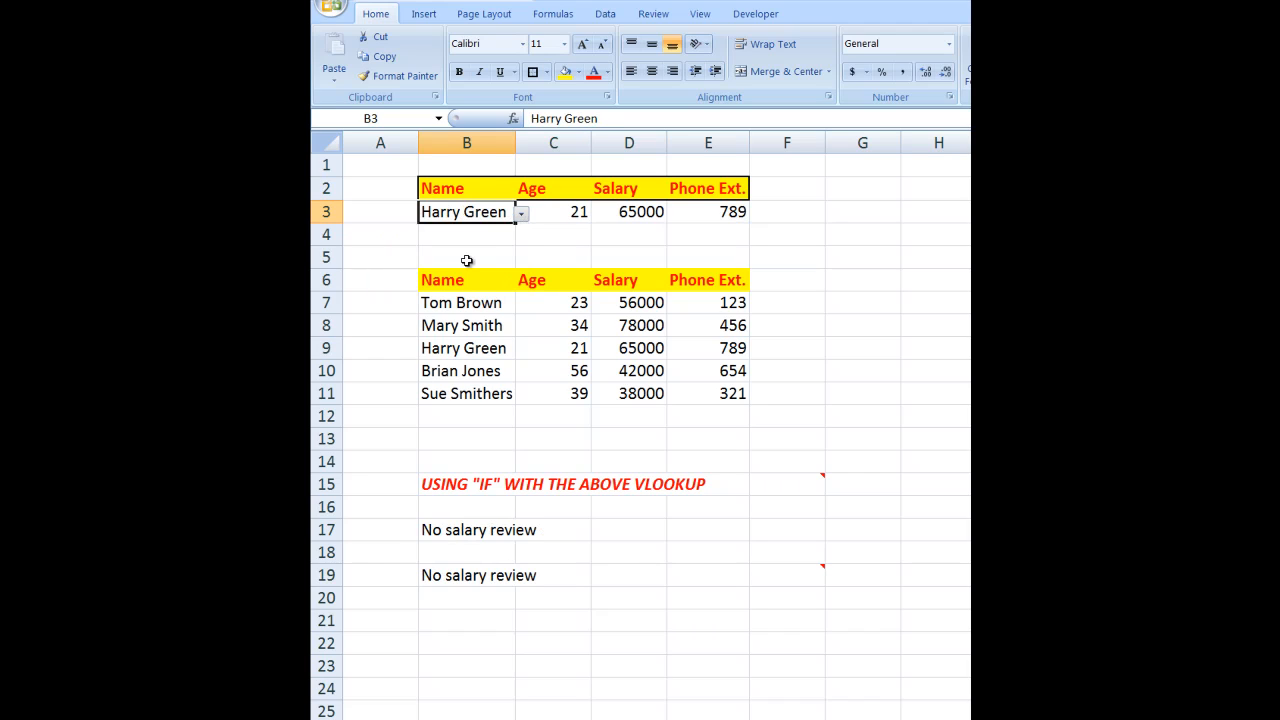
left_click(456, 532)
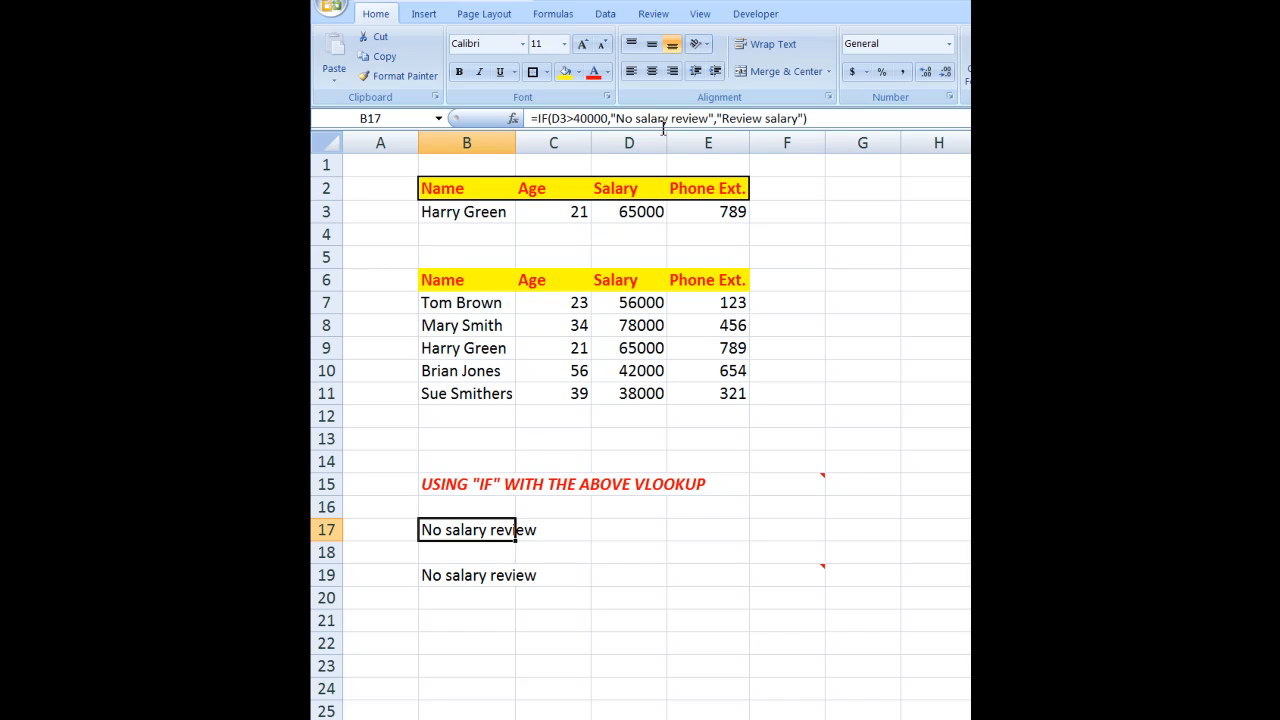
left_click(464, 575)
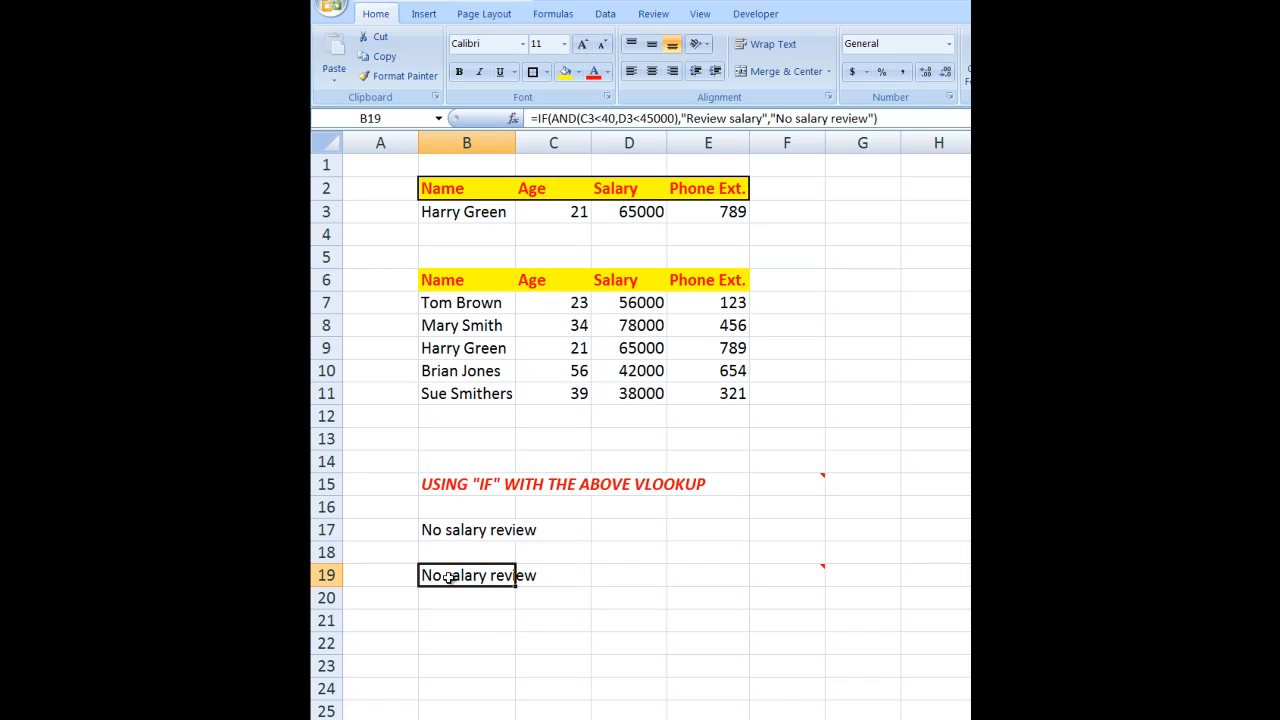
Hide the content of cell B17 by applying the custom number format ;;;
left_click(439, 531)
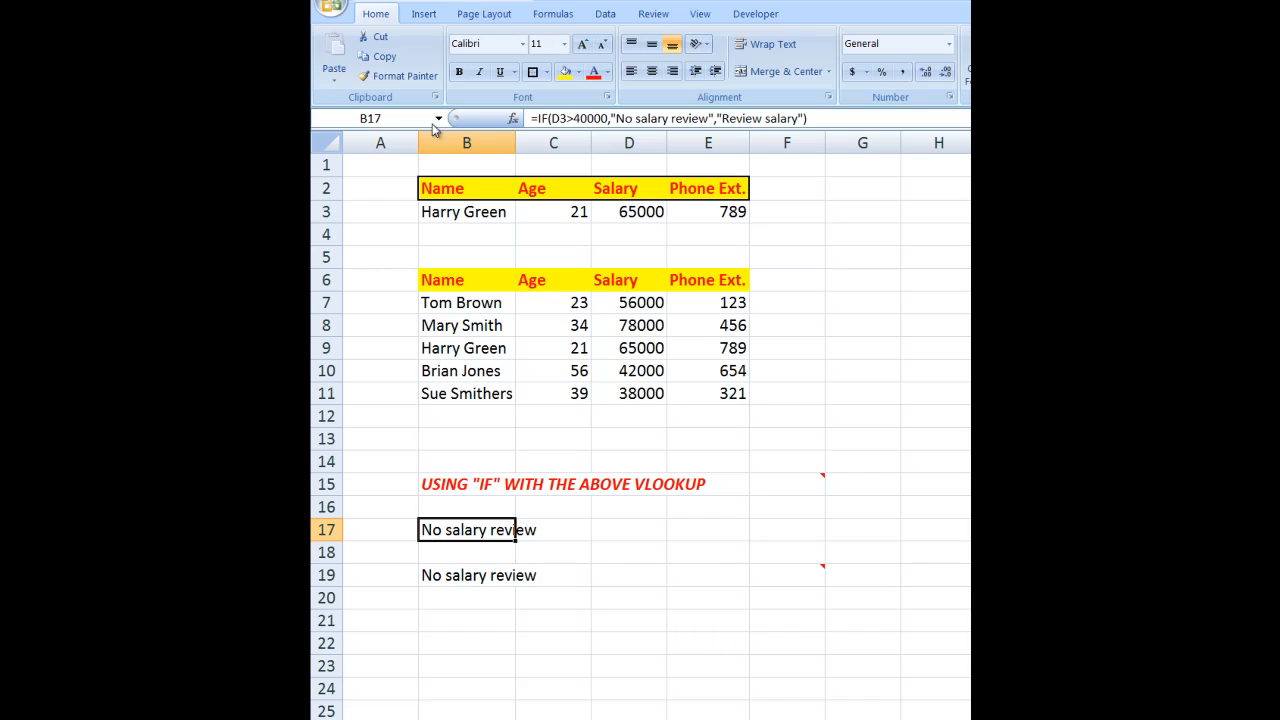
left_click(949, 45)
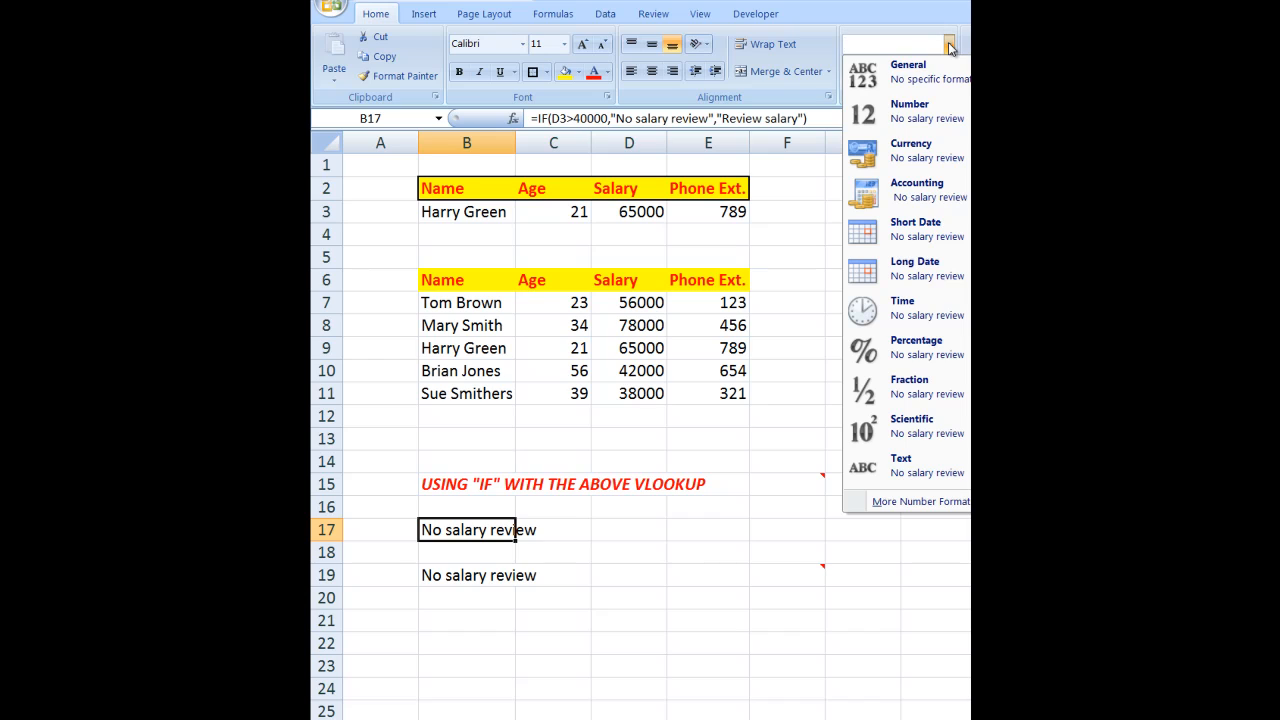
left_click(912, 501)
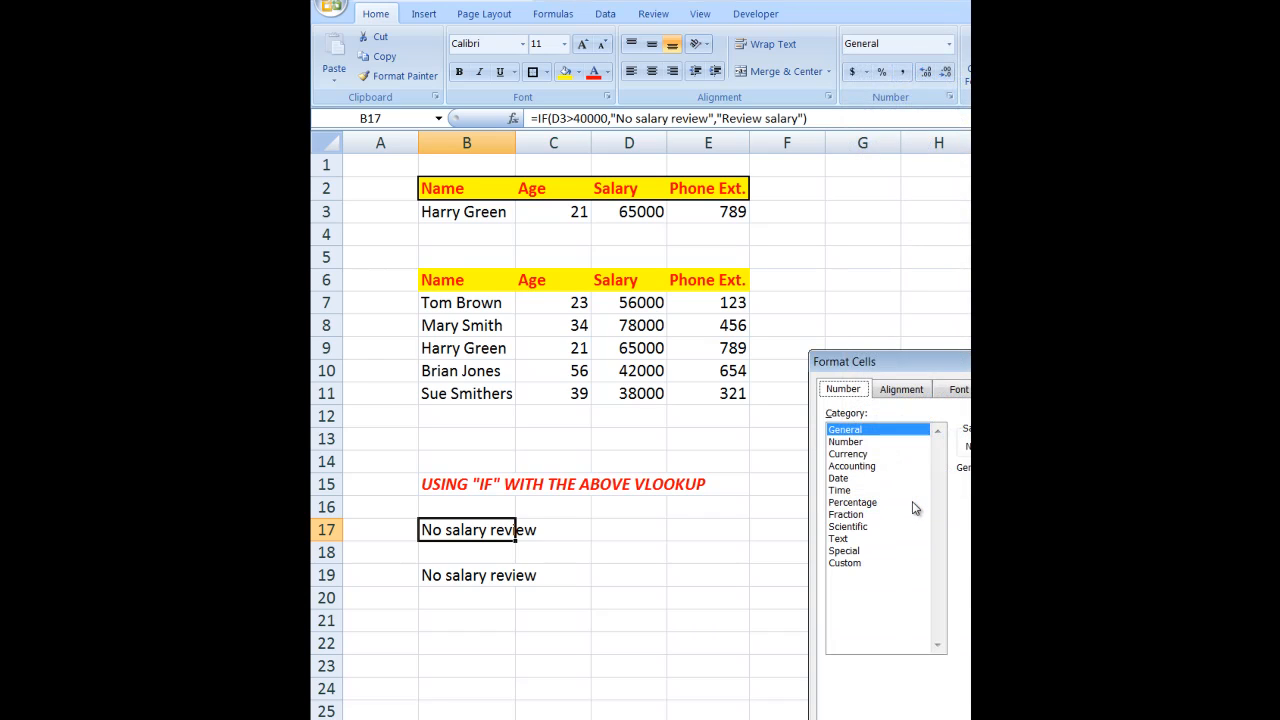
left_click(842, 565)
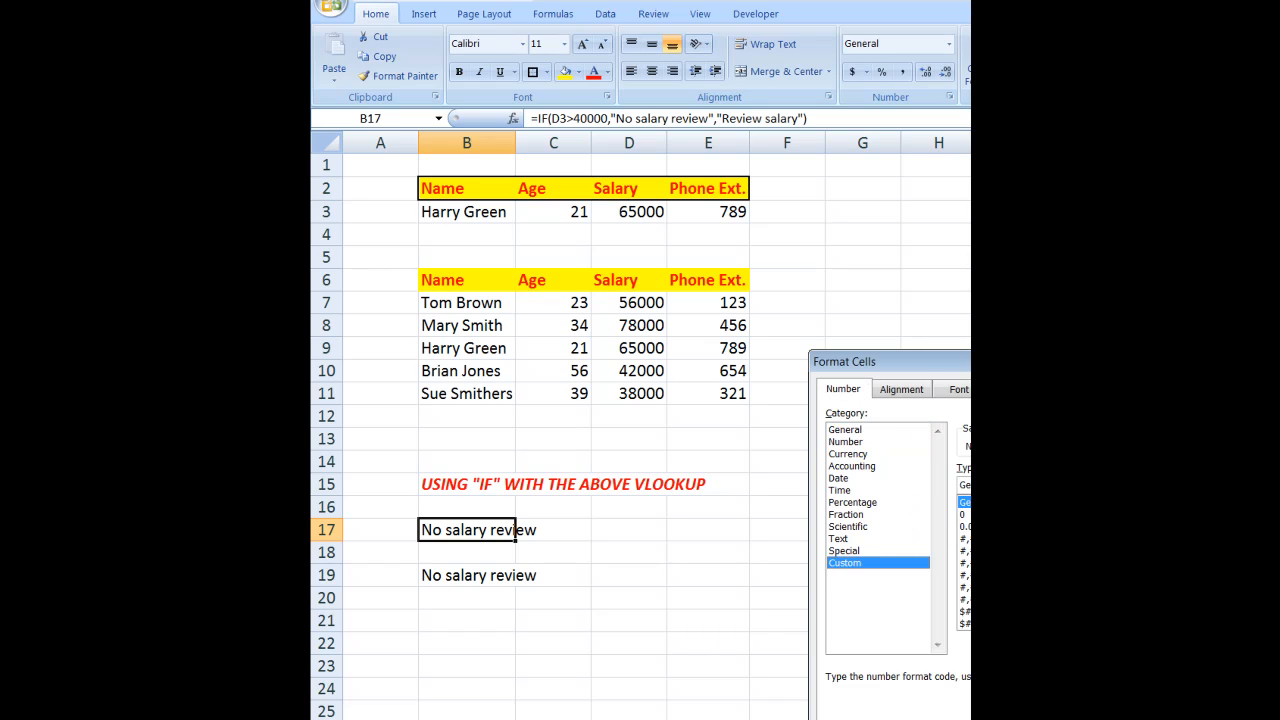
left_click_drag(996, 486, 937, 487)
type(";;;")
key("Return")
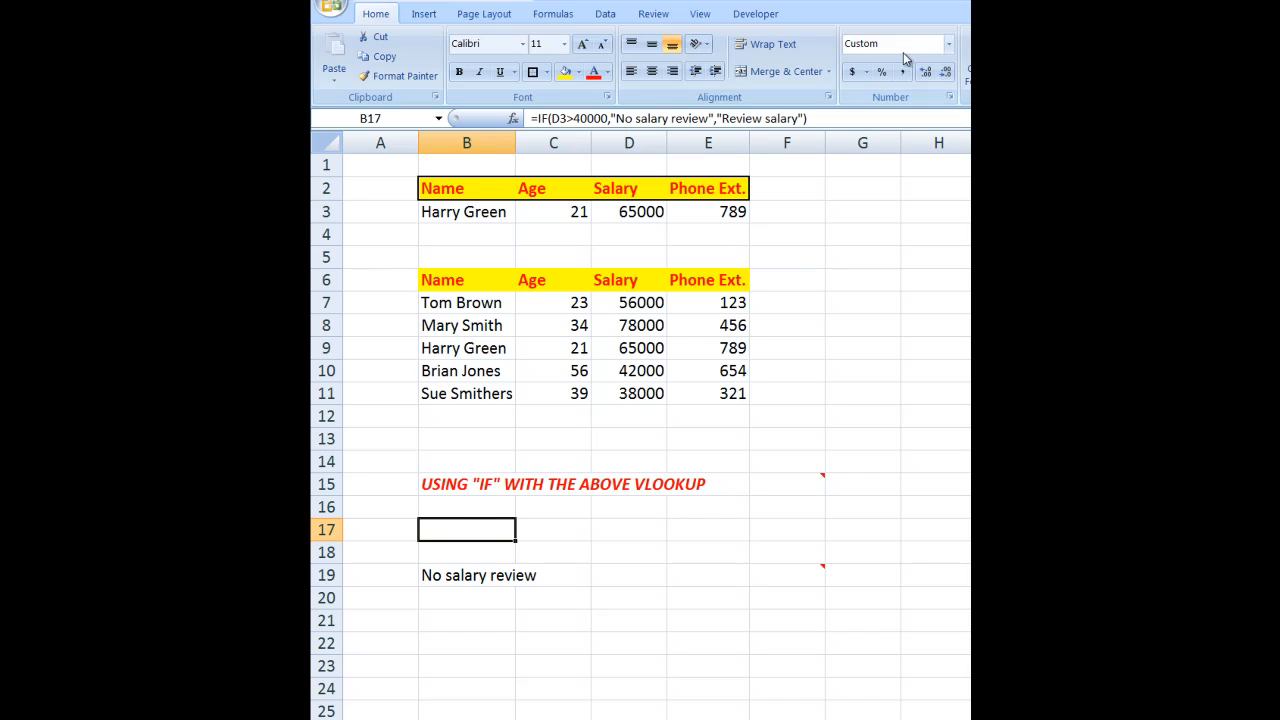
Restore the number format of cell B17 to General
left_click(949, 45)
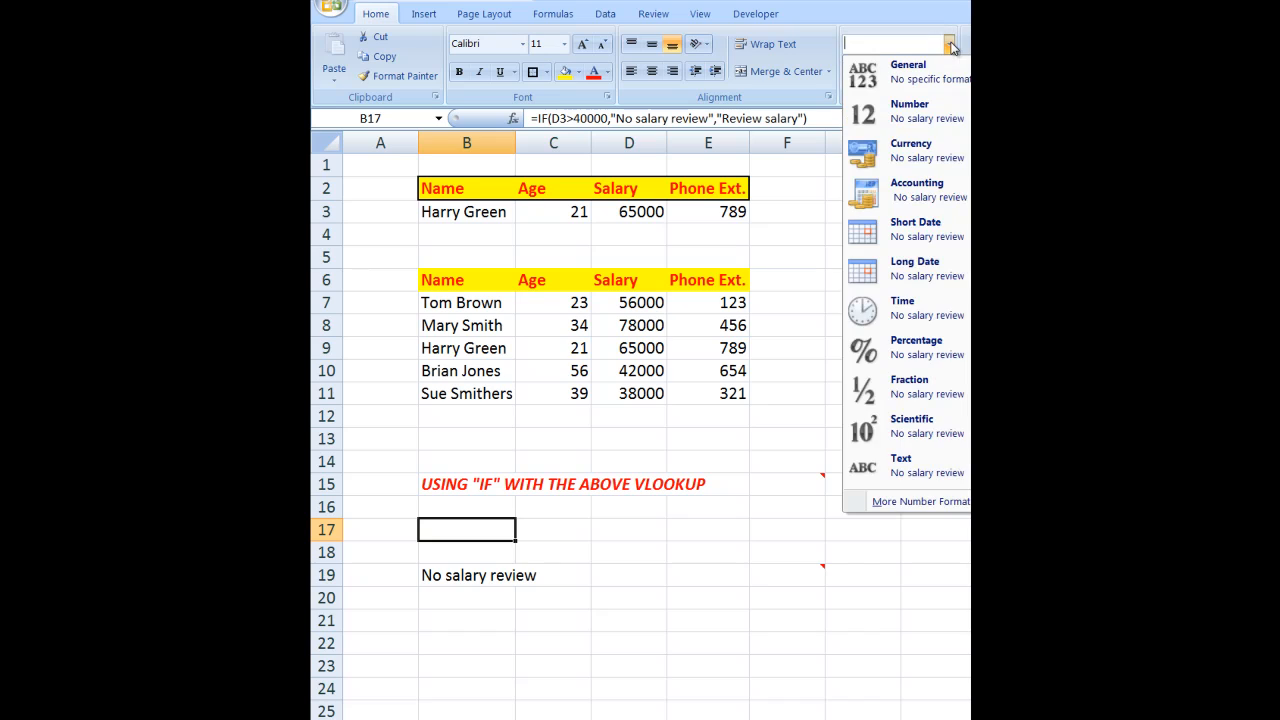
left_click(905, 503)
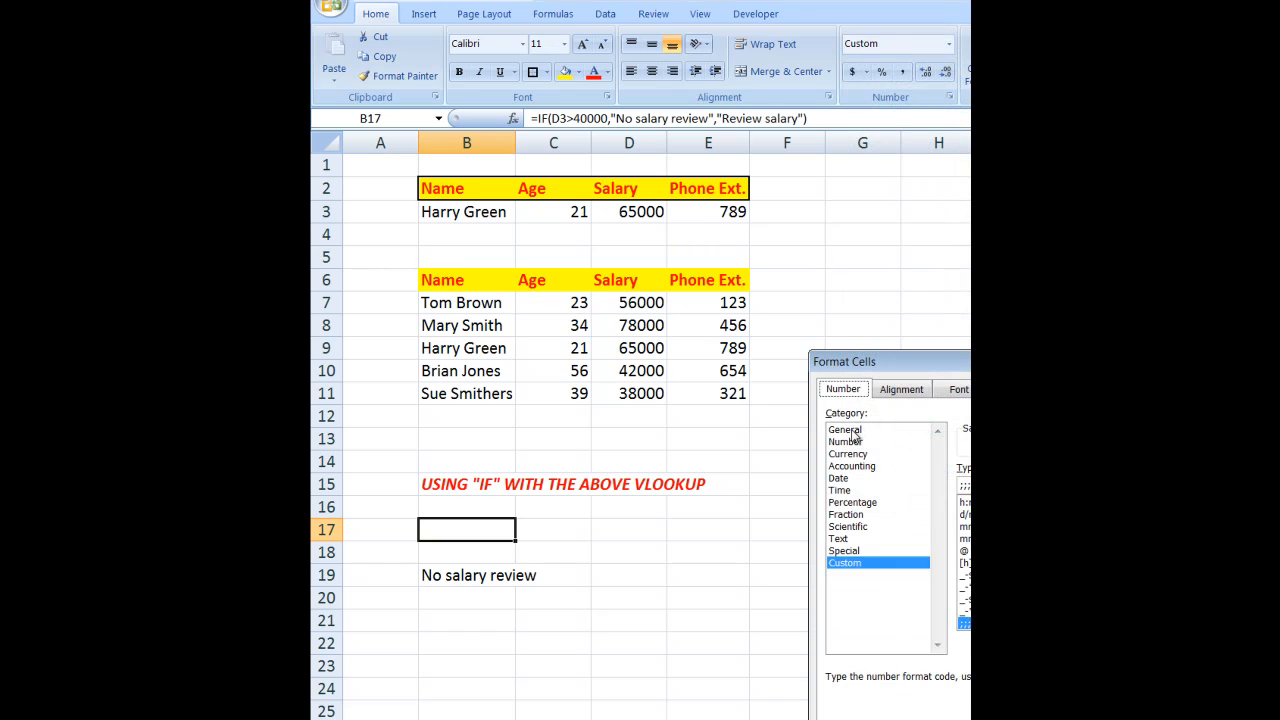
left_click(852, 431)
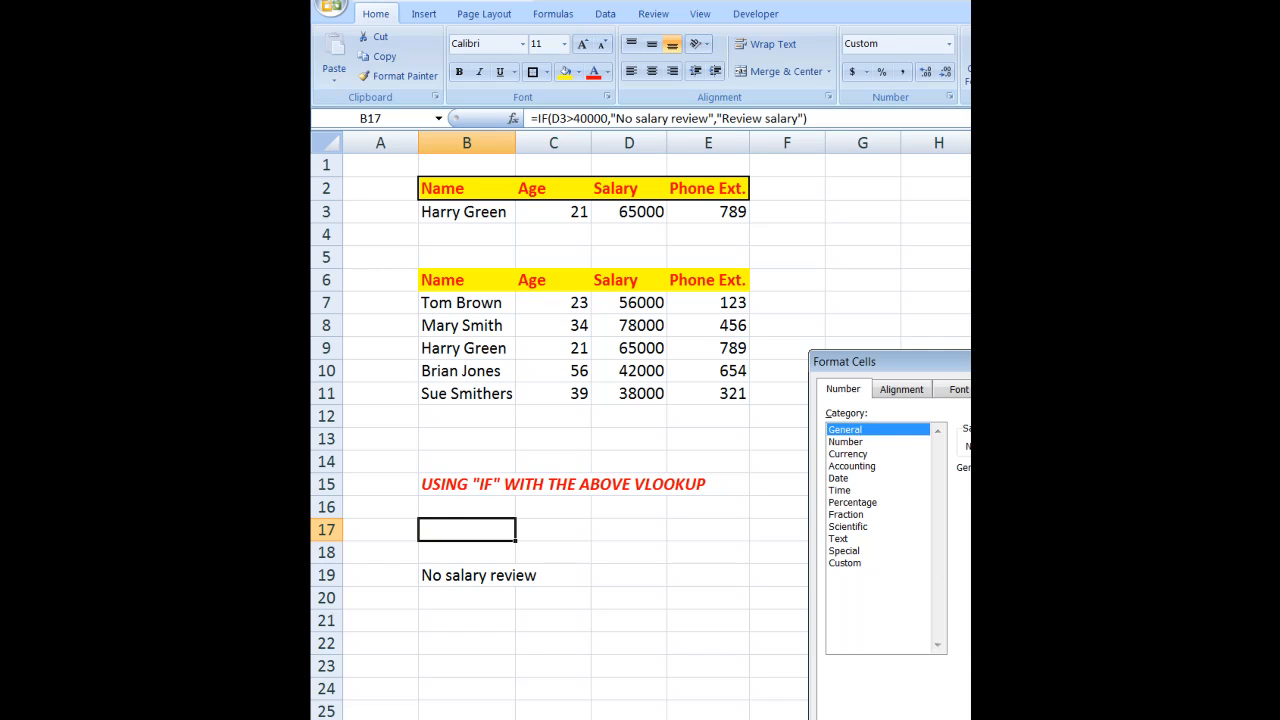
key("Return")
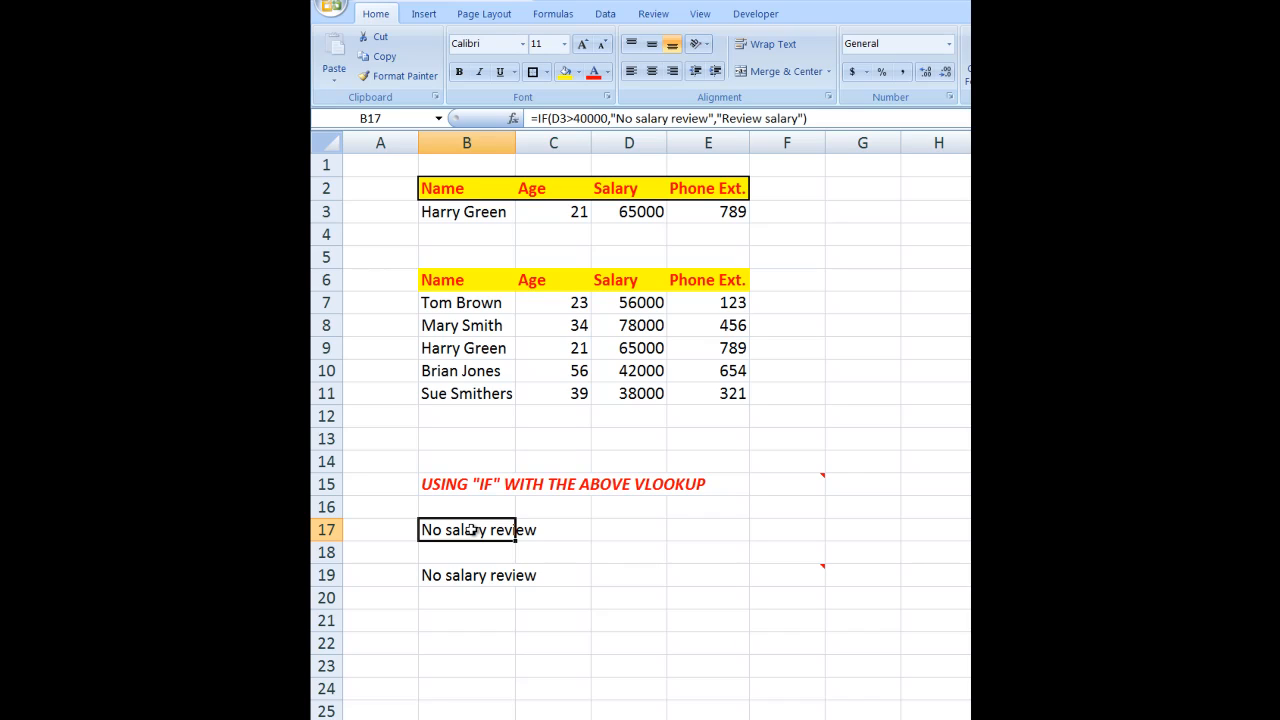
Review the comments on F15 and F19 along with the IF(AND) formula in cell B19
mouse_move(787, 486)
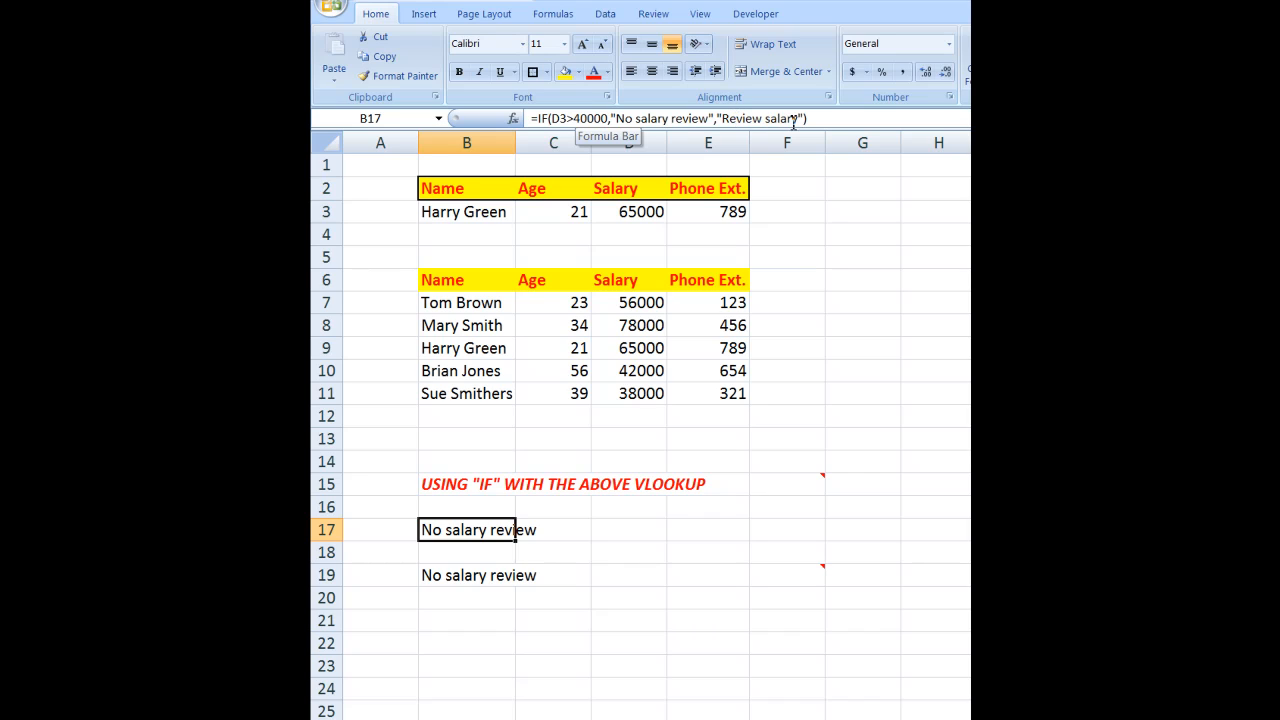
left_click(485, 578)
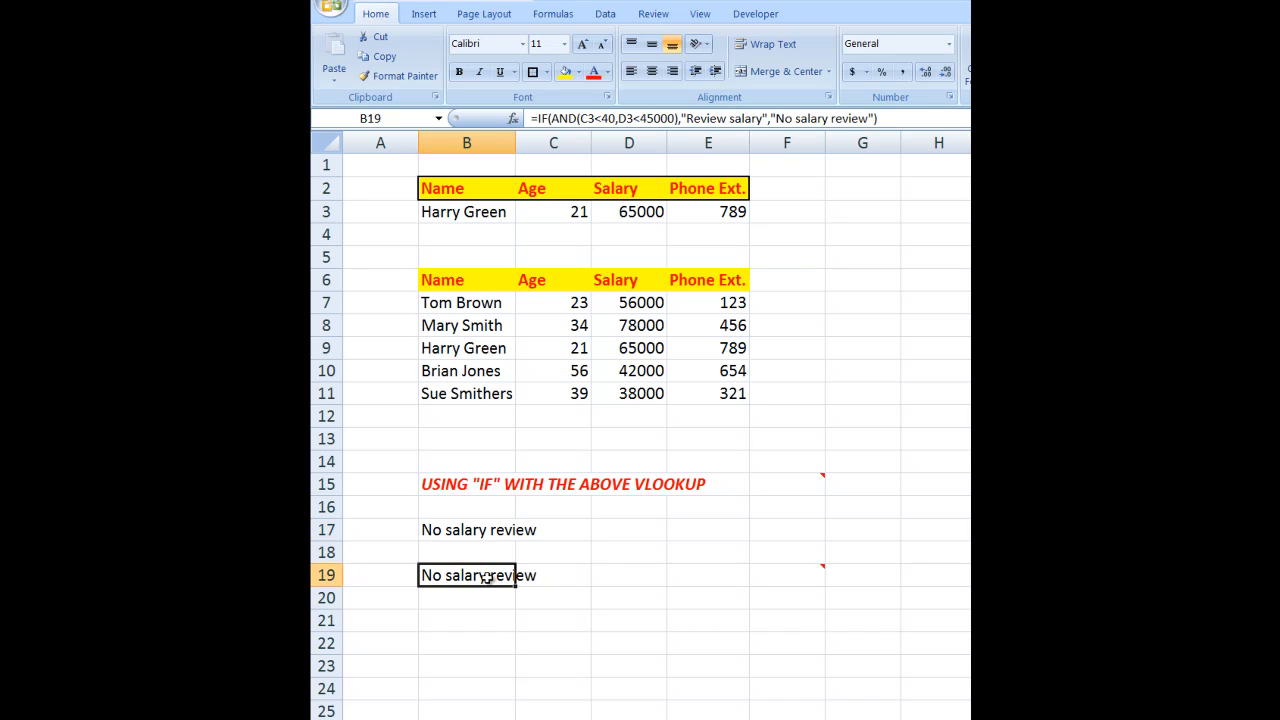
mouse_move(772, 578)
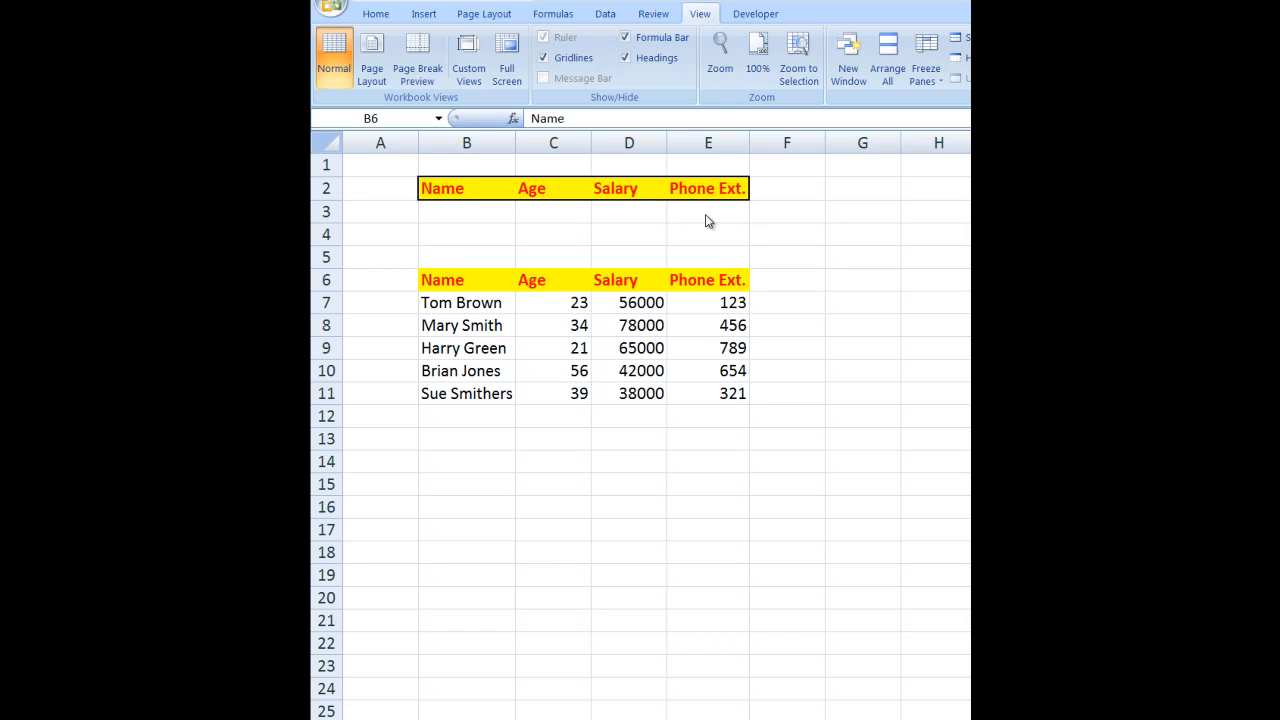
Add List data validation to cell B3 with the source =$B$7:$B$11 and check its drop-down choices
double_click(465, 213)
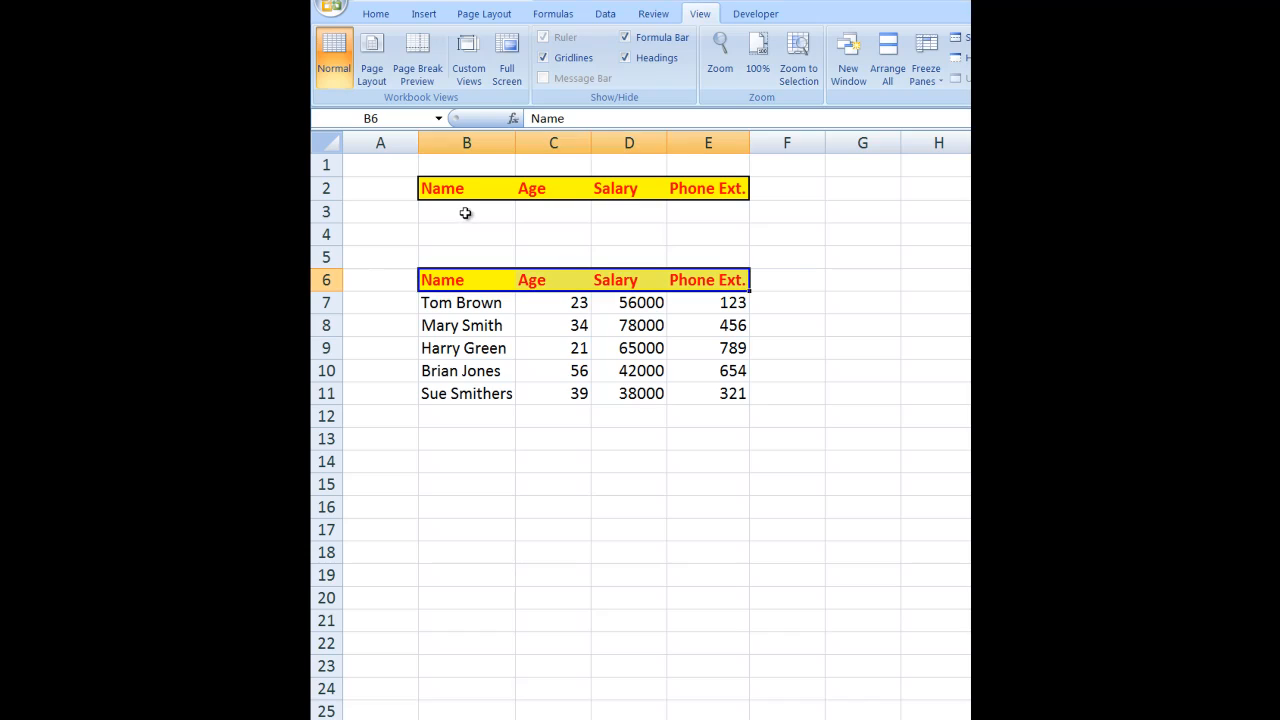
left_click(465, 212)
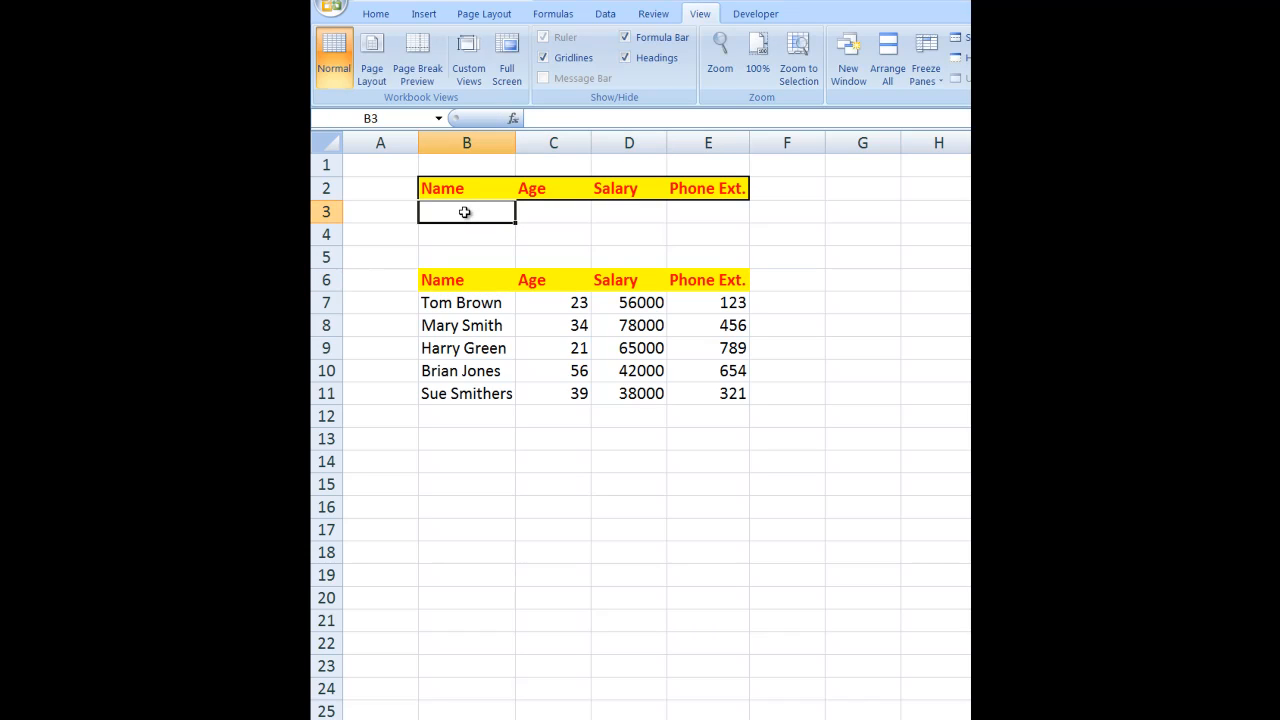
left_click(605, 14)
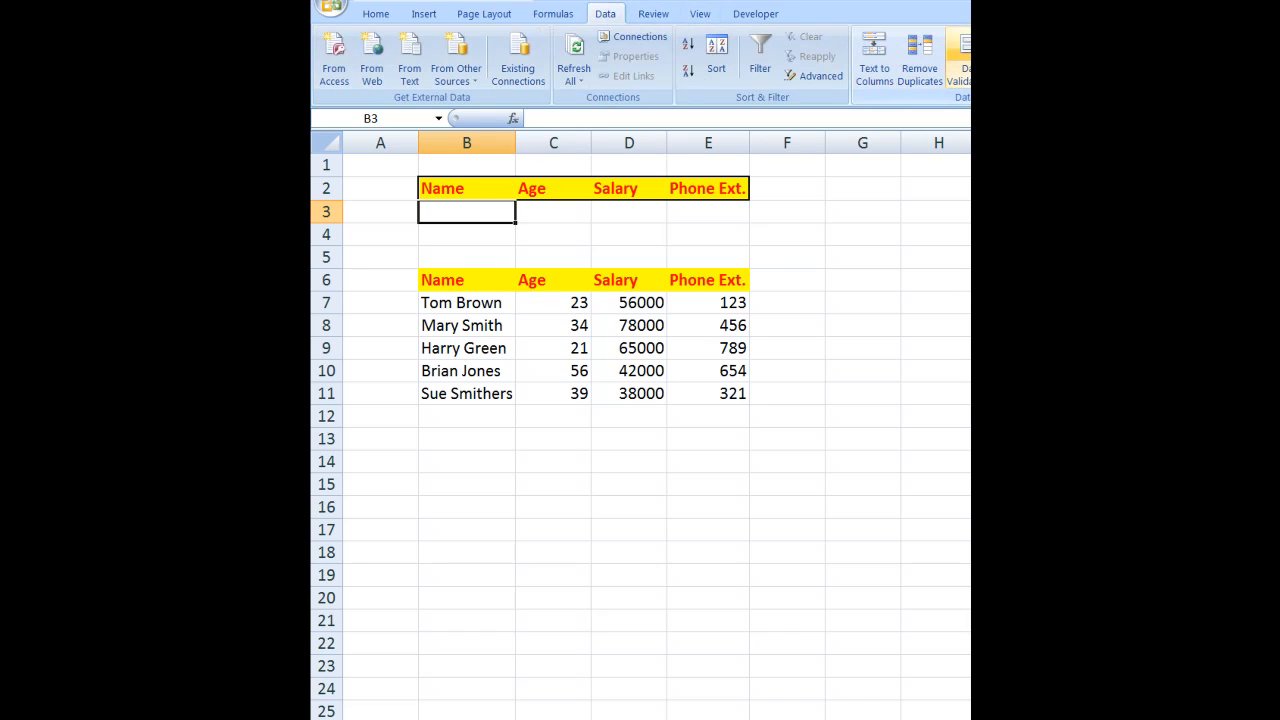
left_click(960, 75)
left_click(958, 120)
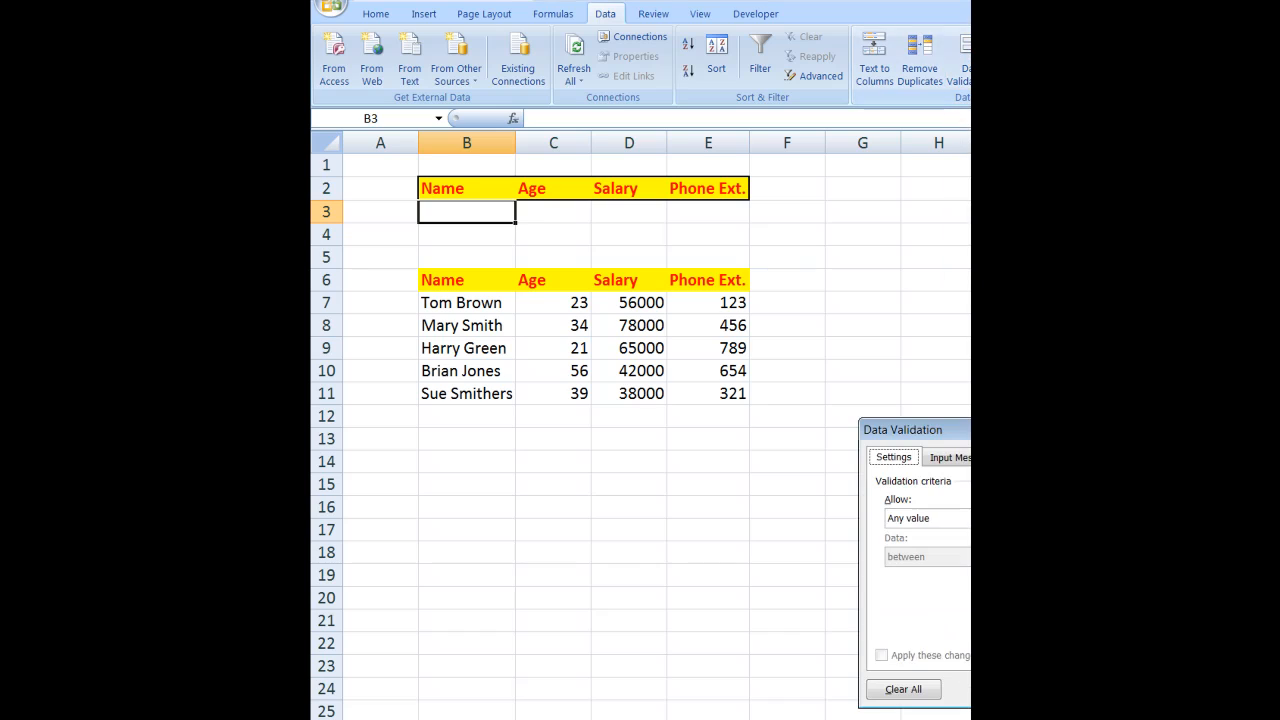
left_click(930, 518)
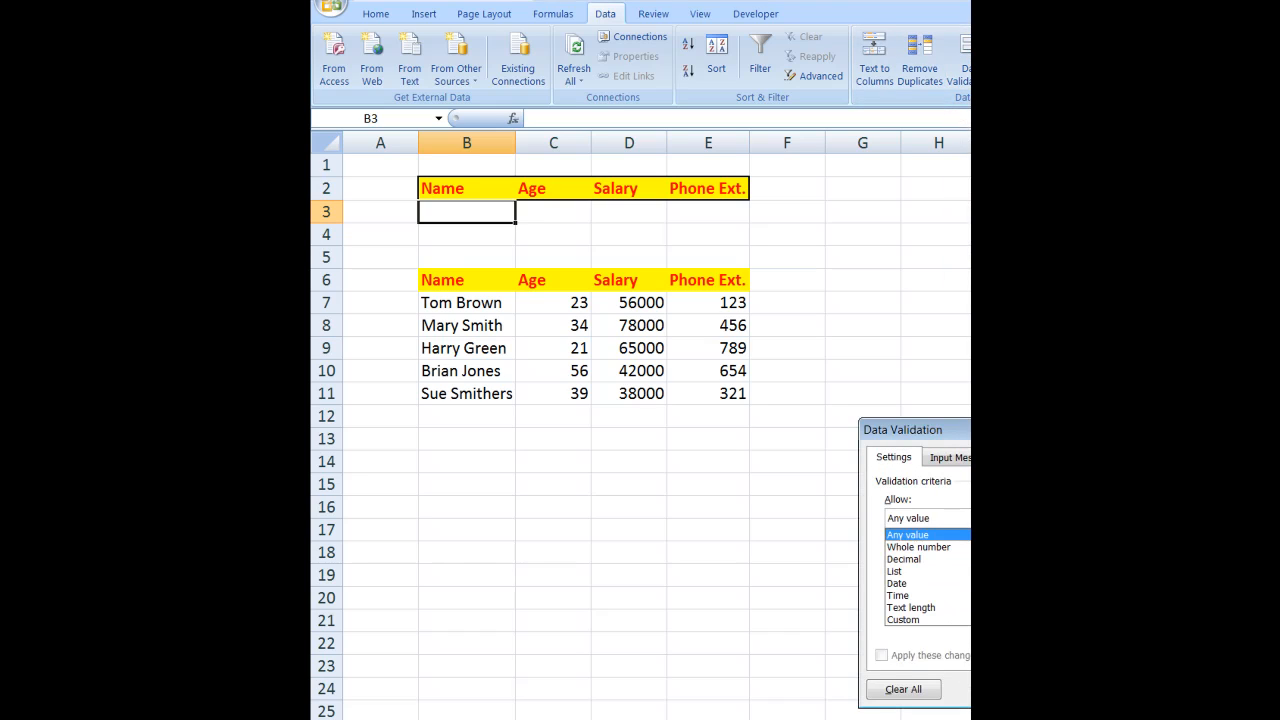
left_click(934, 571)
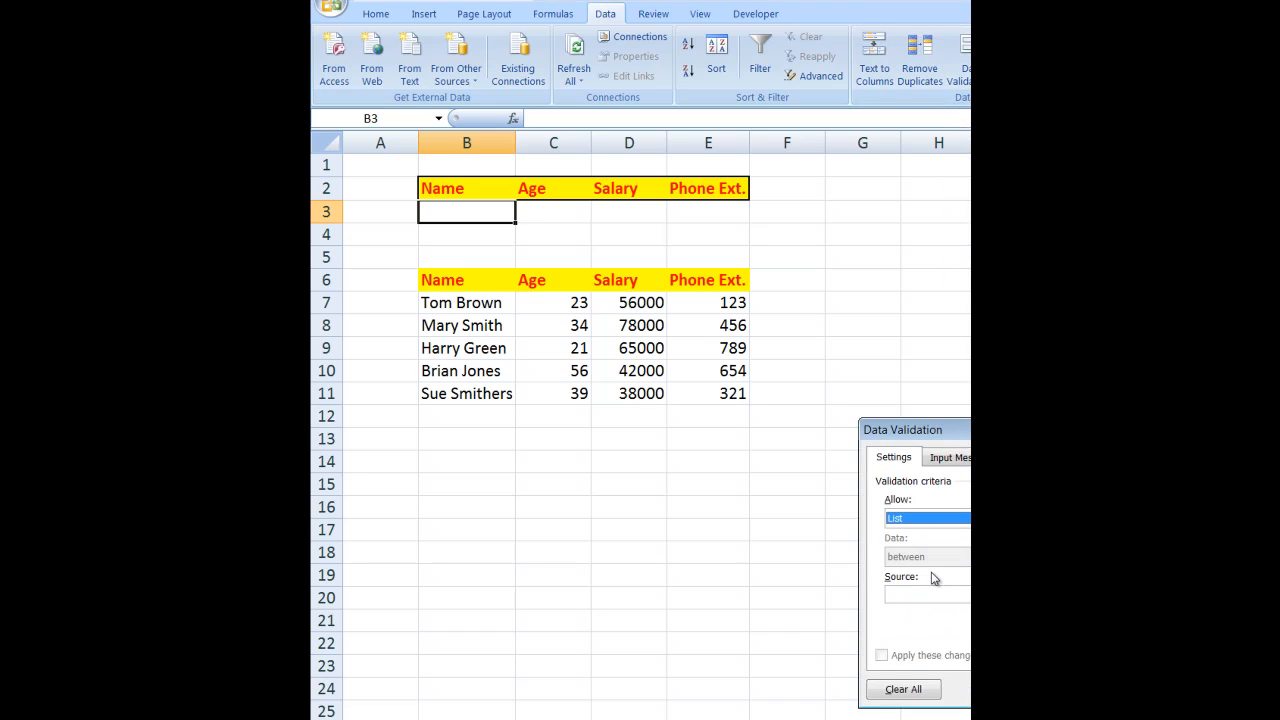
left_click(921, 594)
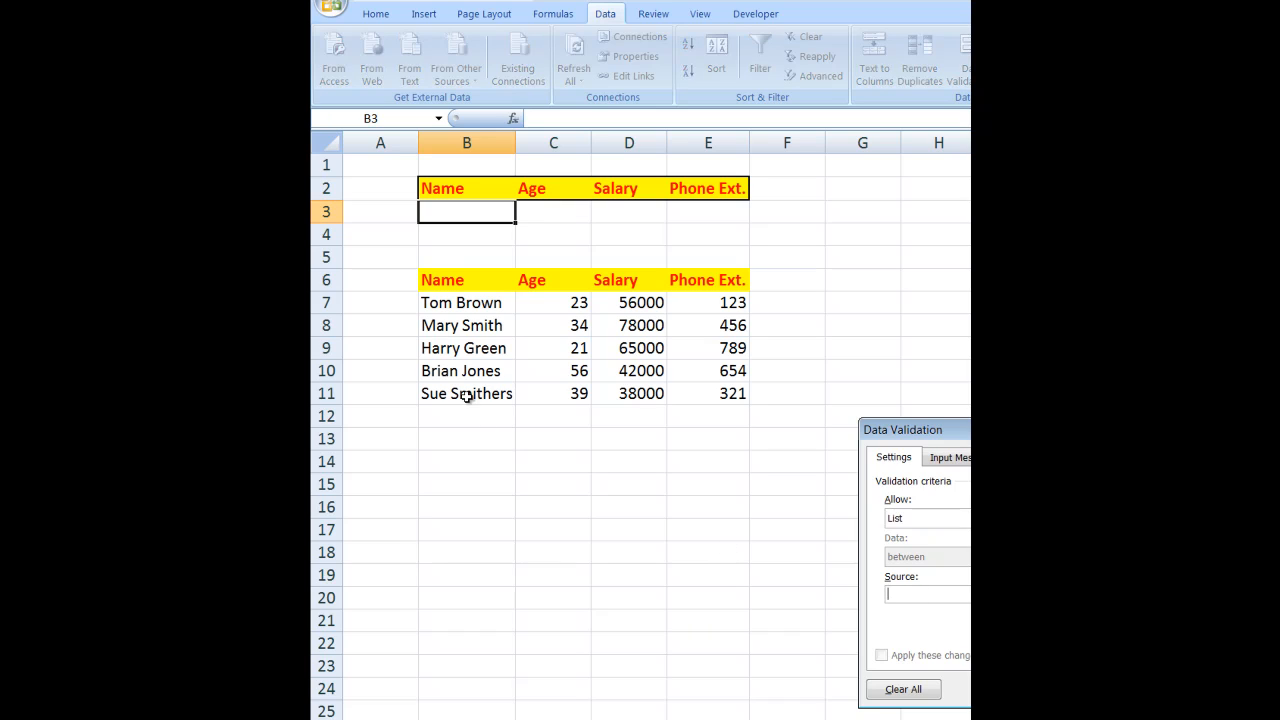
left_click_drag(460, 302, 464, 395)
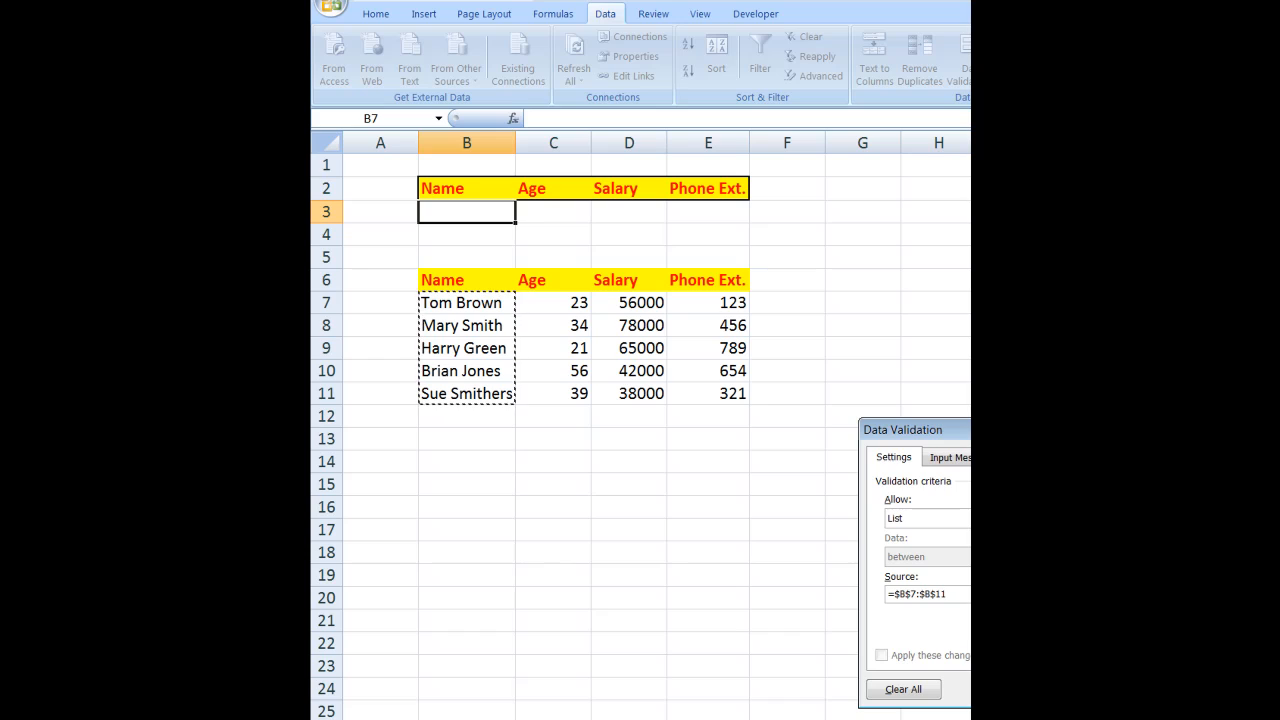
key("Return")
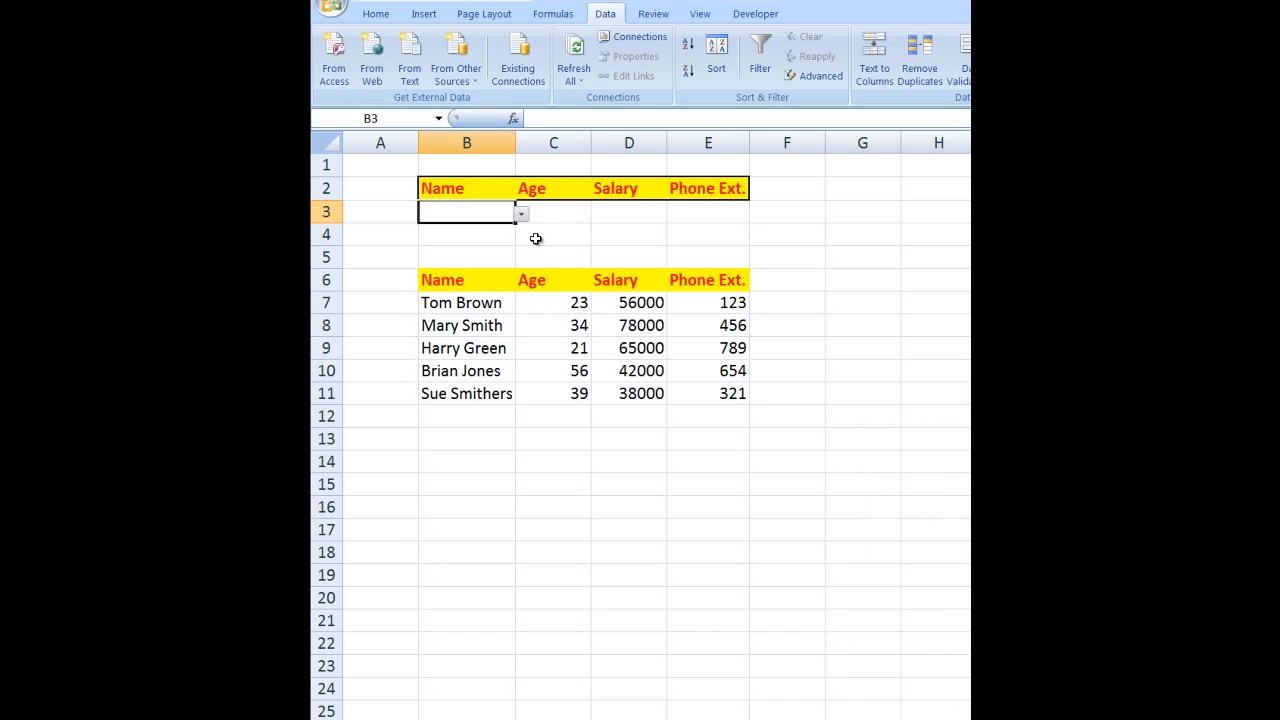
left_click(522, 214)
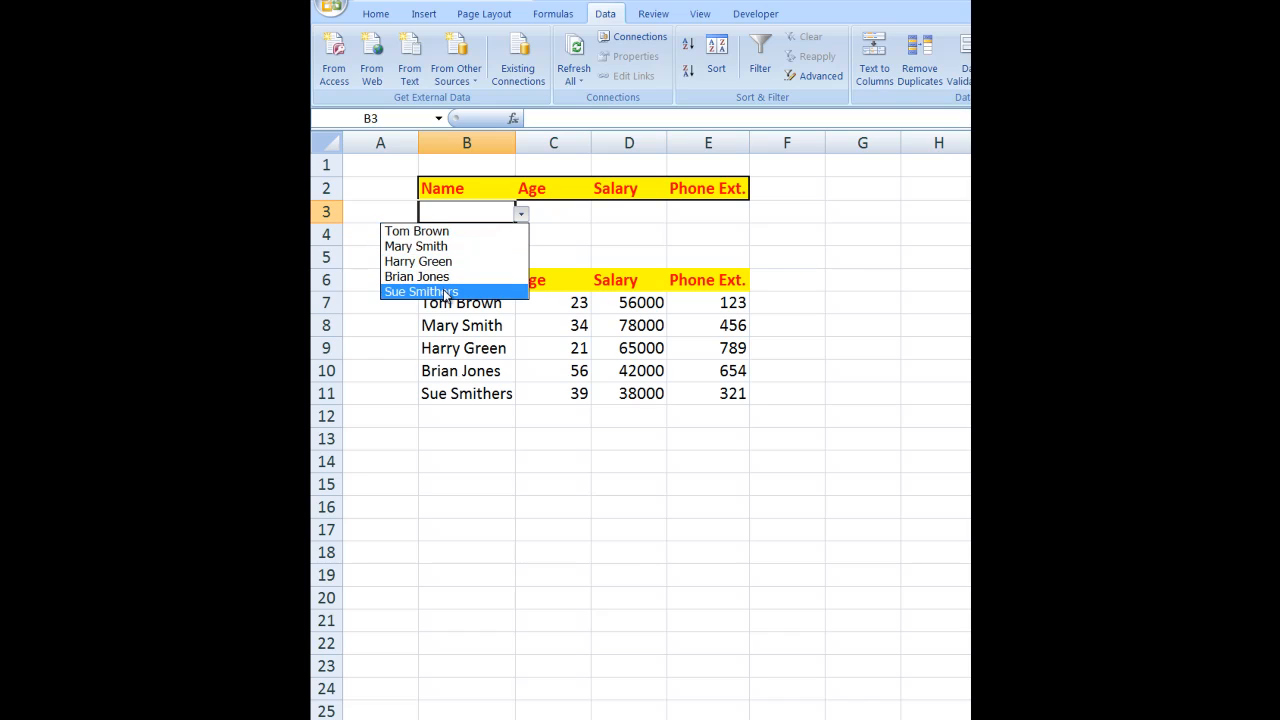
left_click(556, 211)
Enter the formula =VLOOKUP($B$3,$B$7:$E$11,2,FALSE) in cell C3 to look up the age
left_click(555, 212)
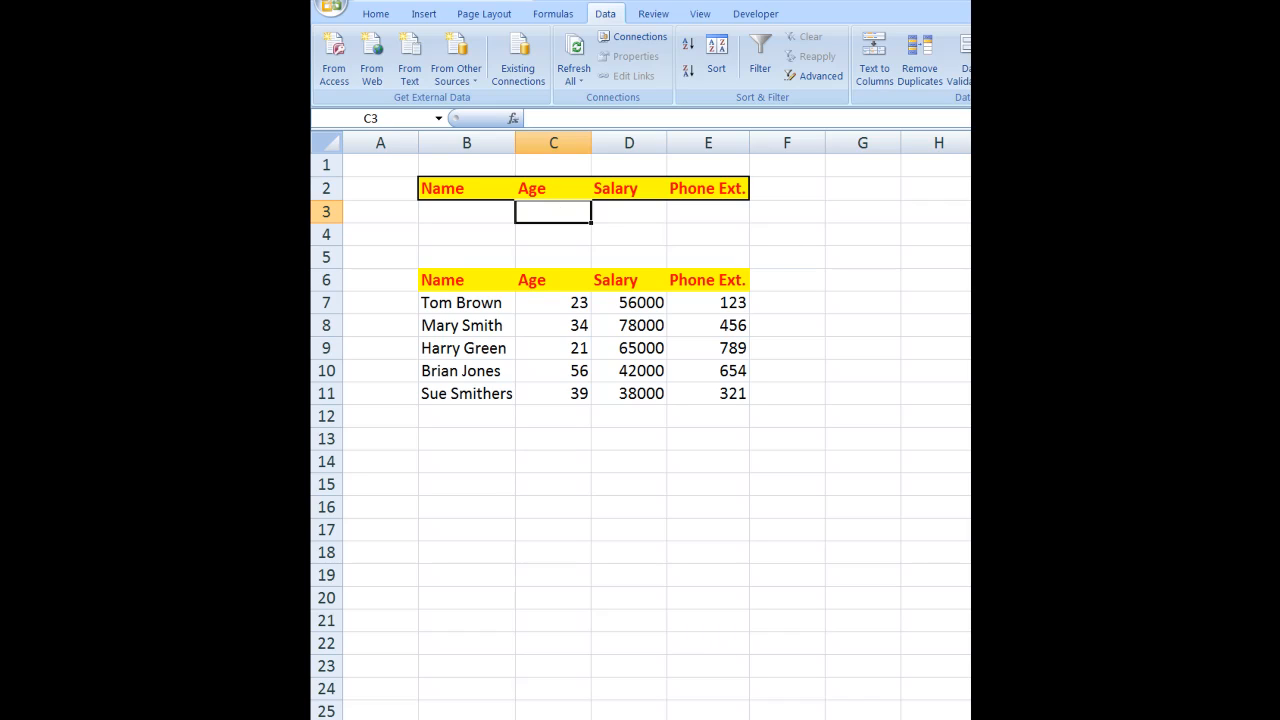
type("=v")
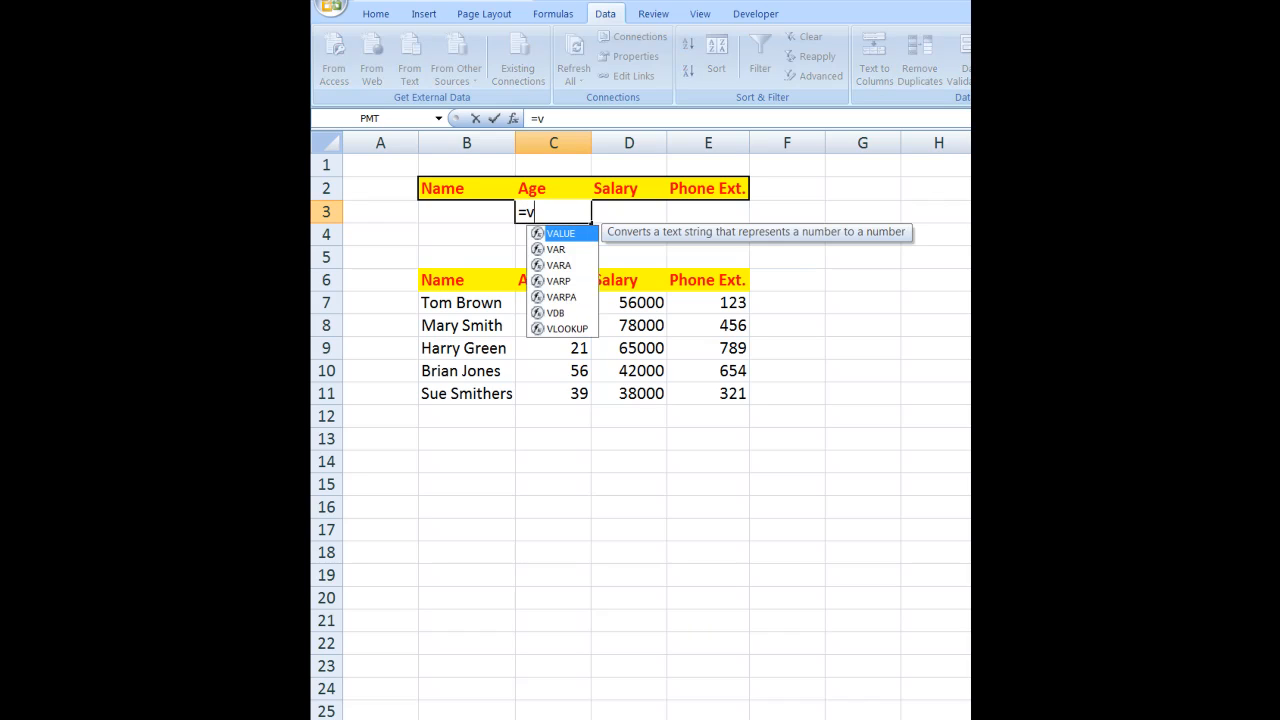
type("lookup")
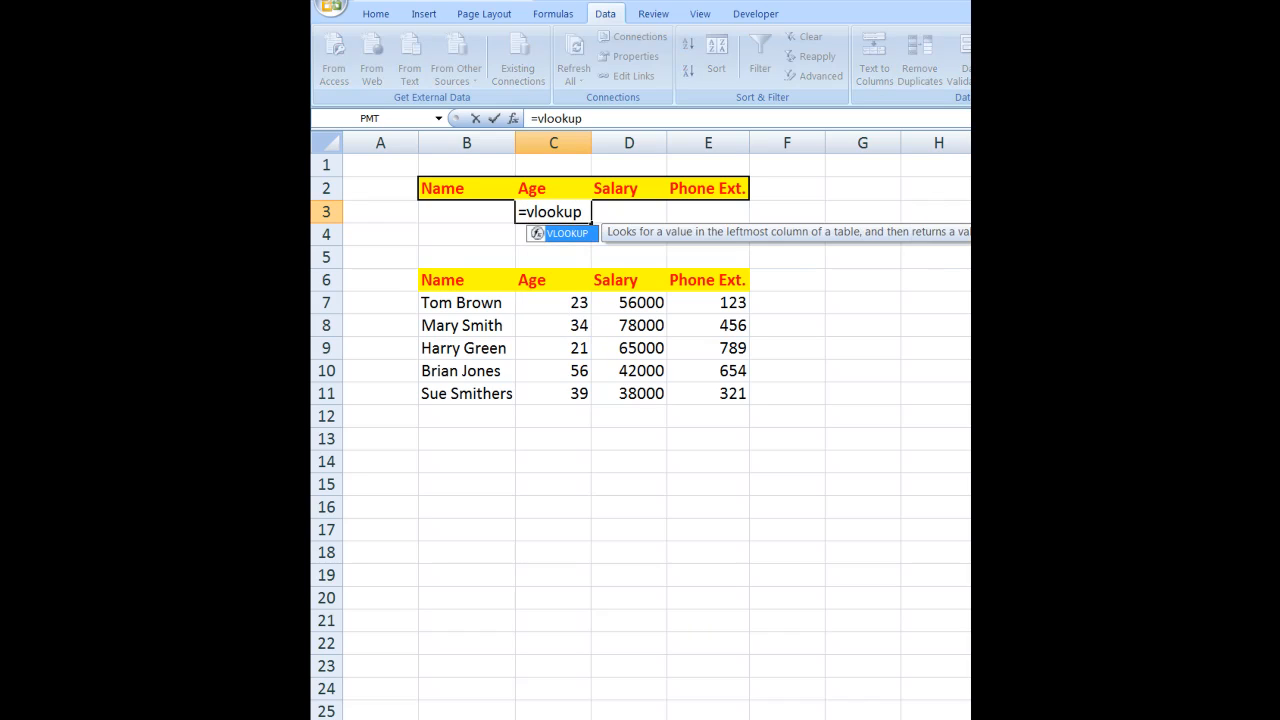
type("(")
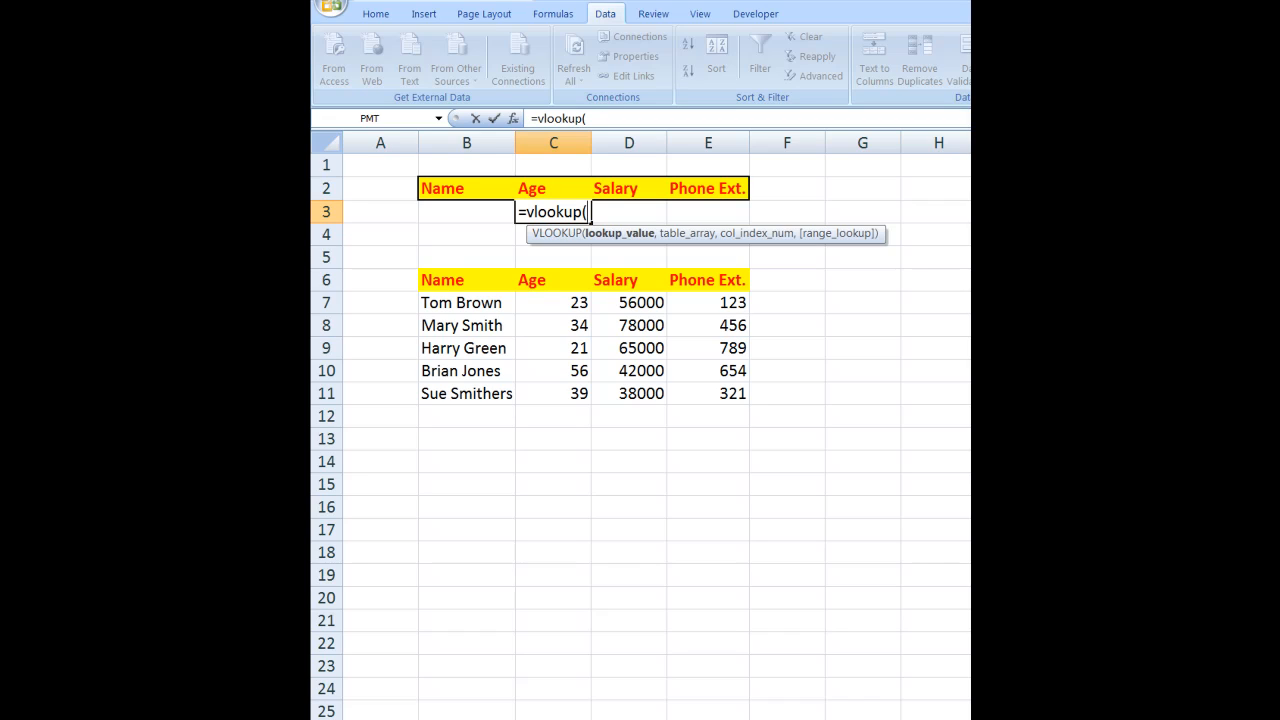
type("$b$3,")
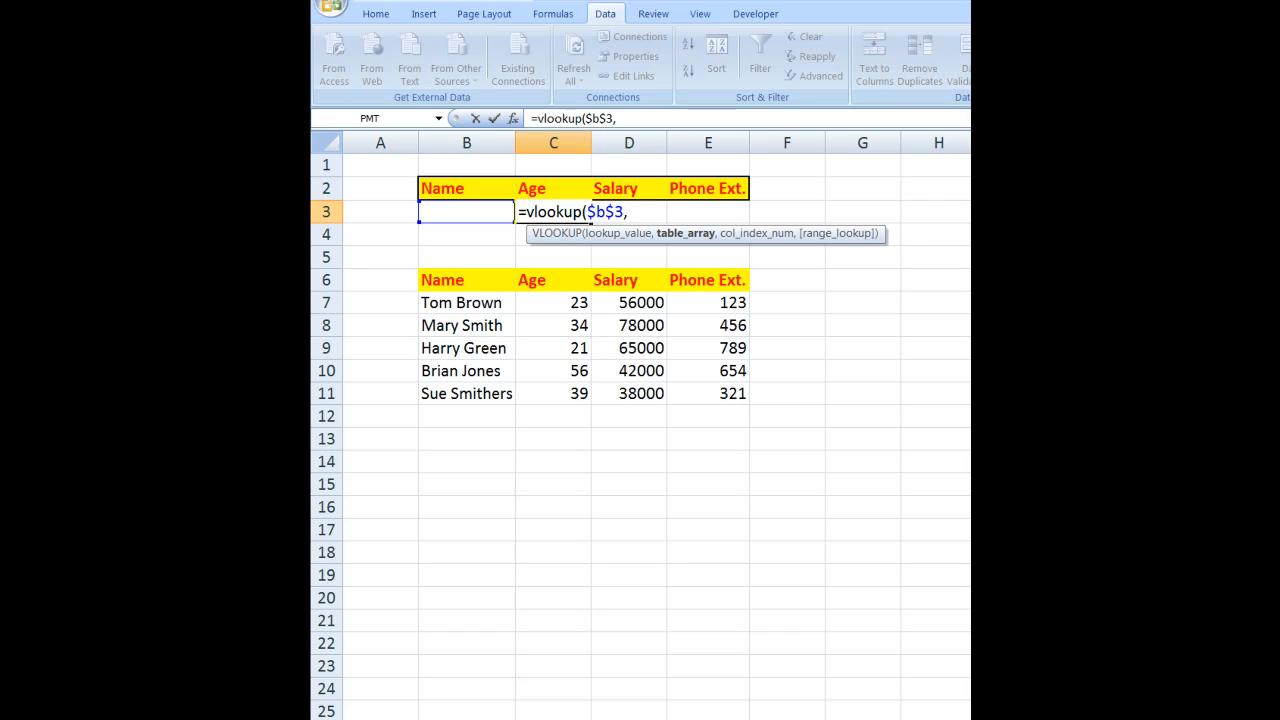
type("$b$7")
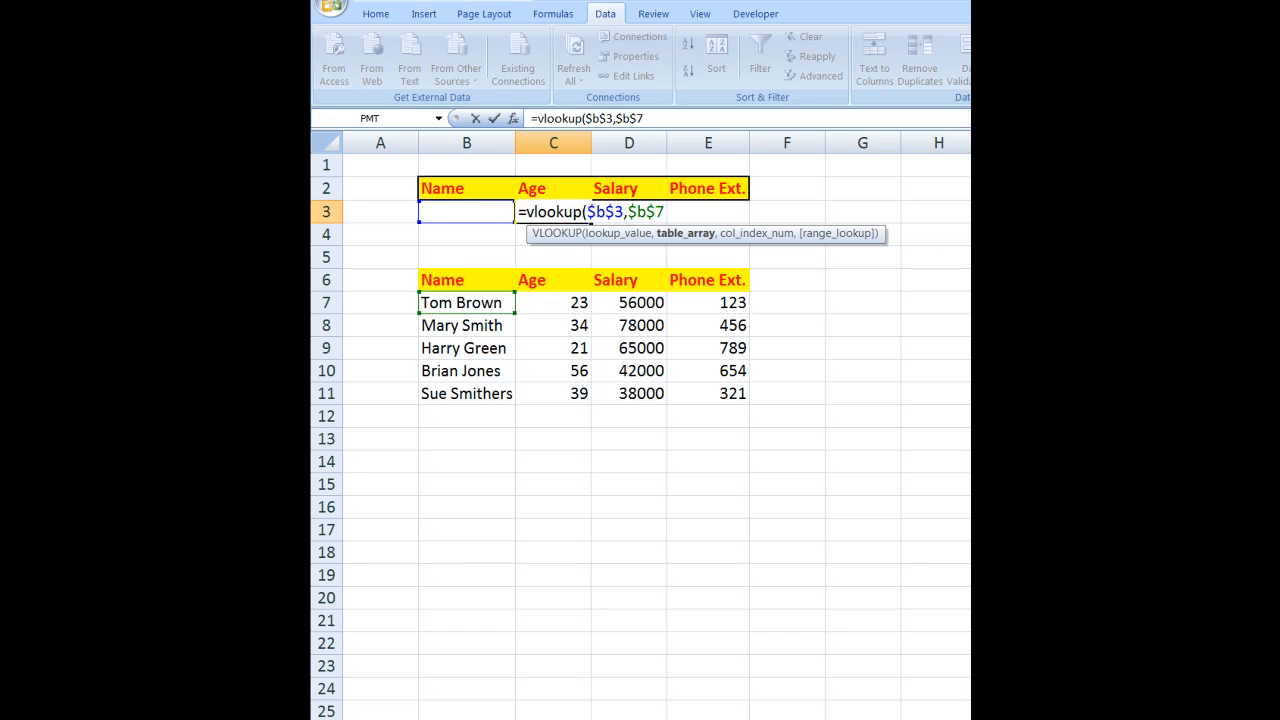
type(":$e$11,")
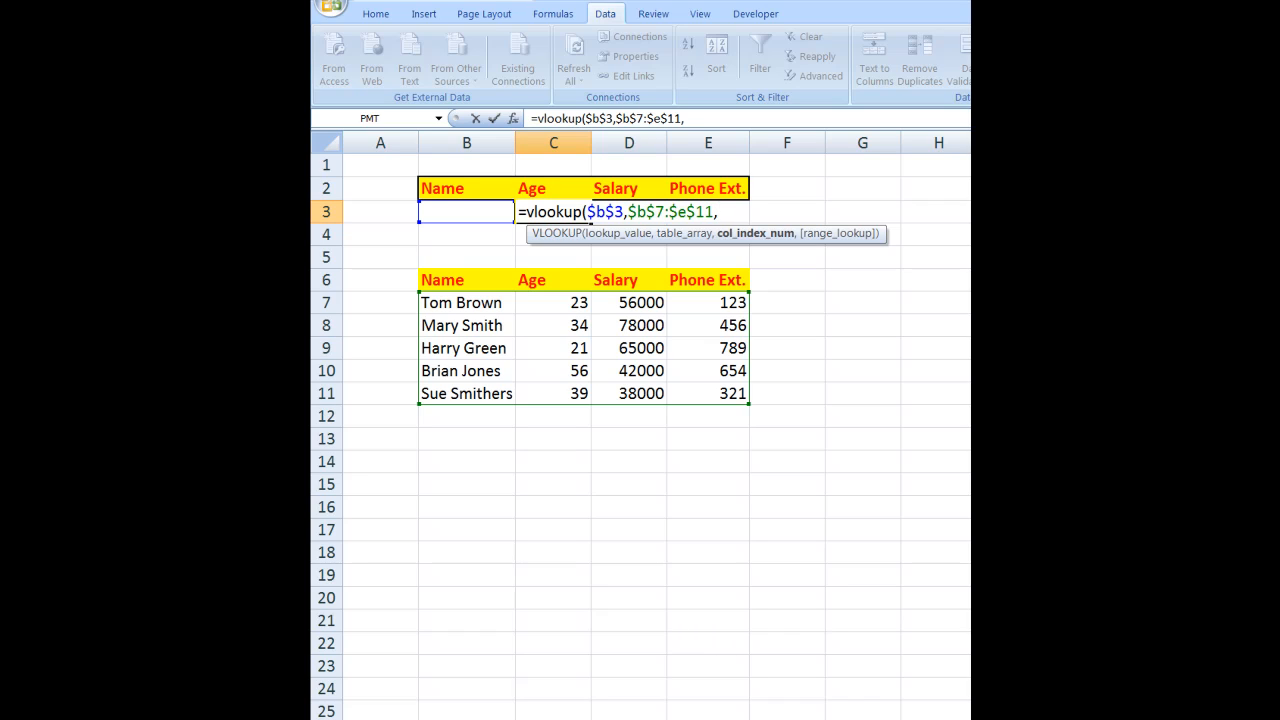
type("2,")
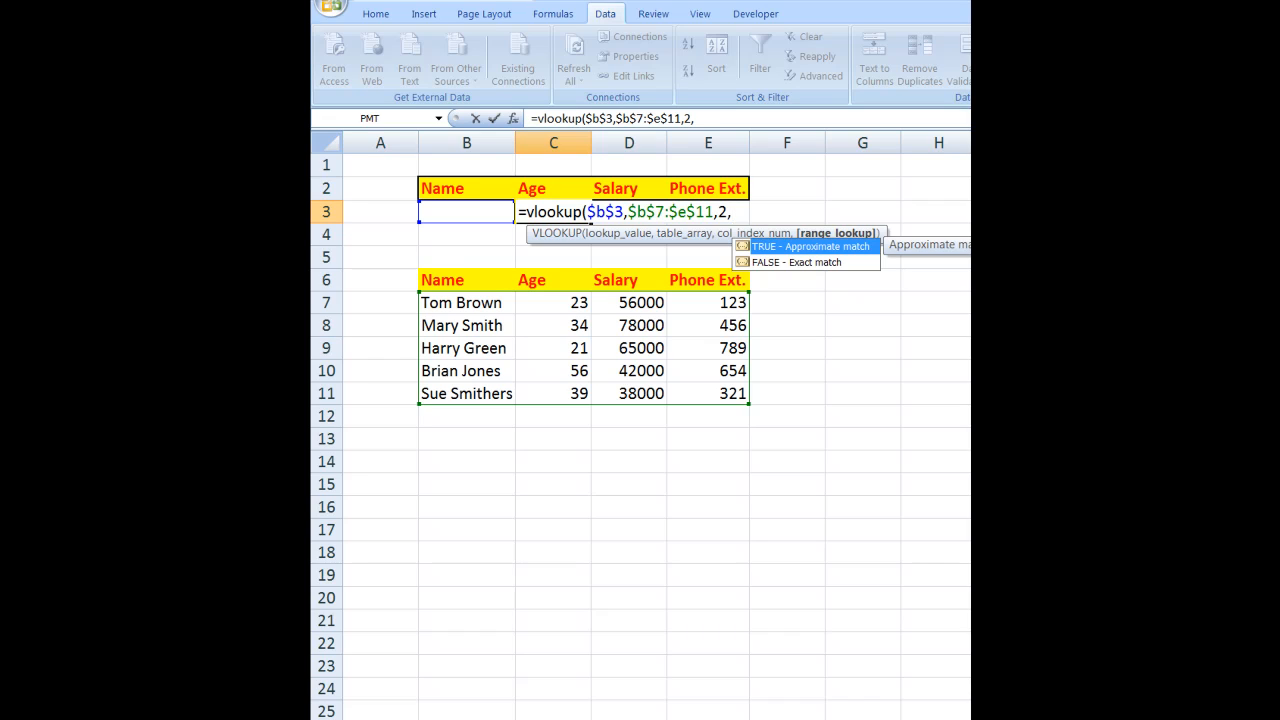
type("false)")
key("Return")
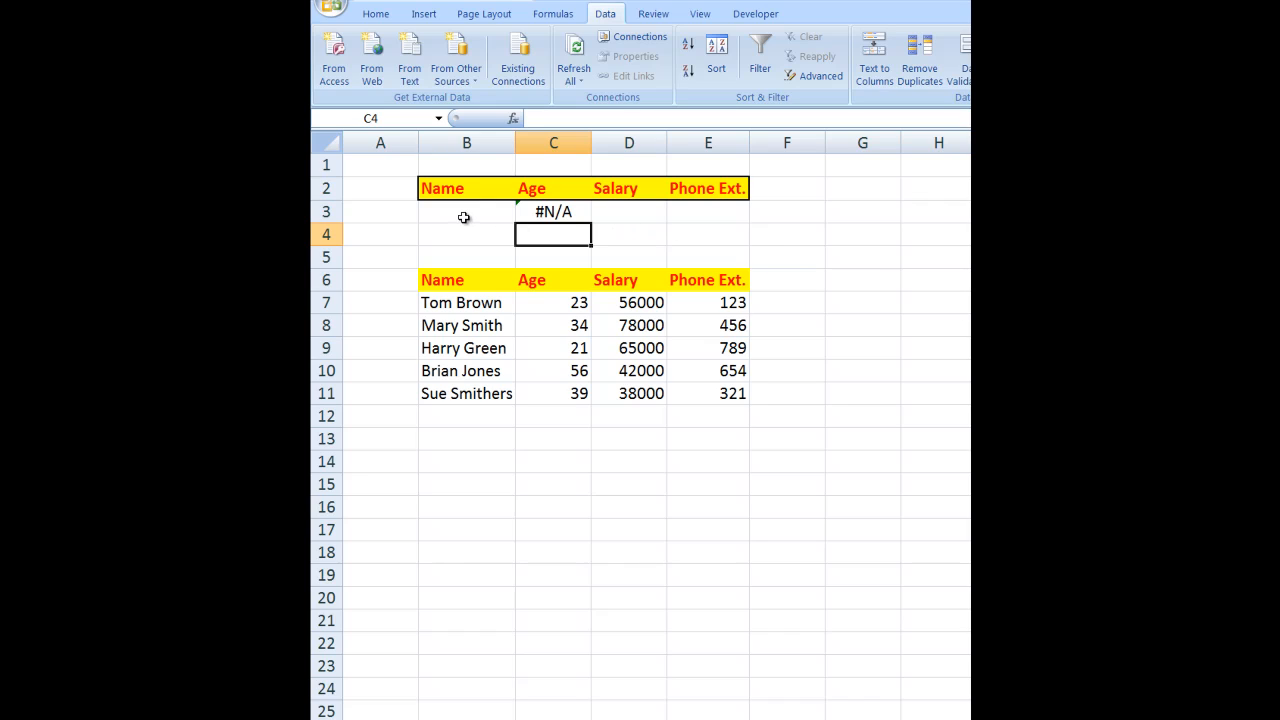
Copy the VLOOKUP formula from C3 across D3:E3 and set the column index in D3 to 3 for the salary
left_click(557, 211)
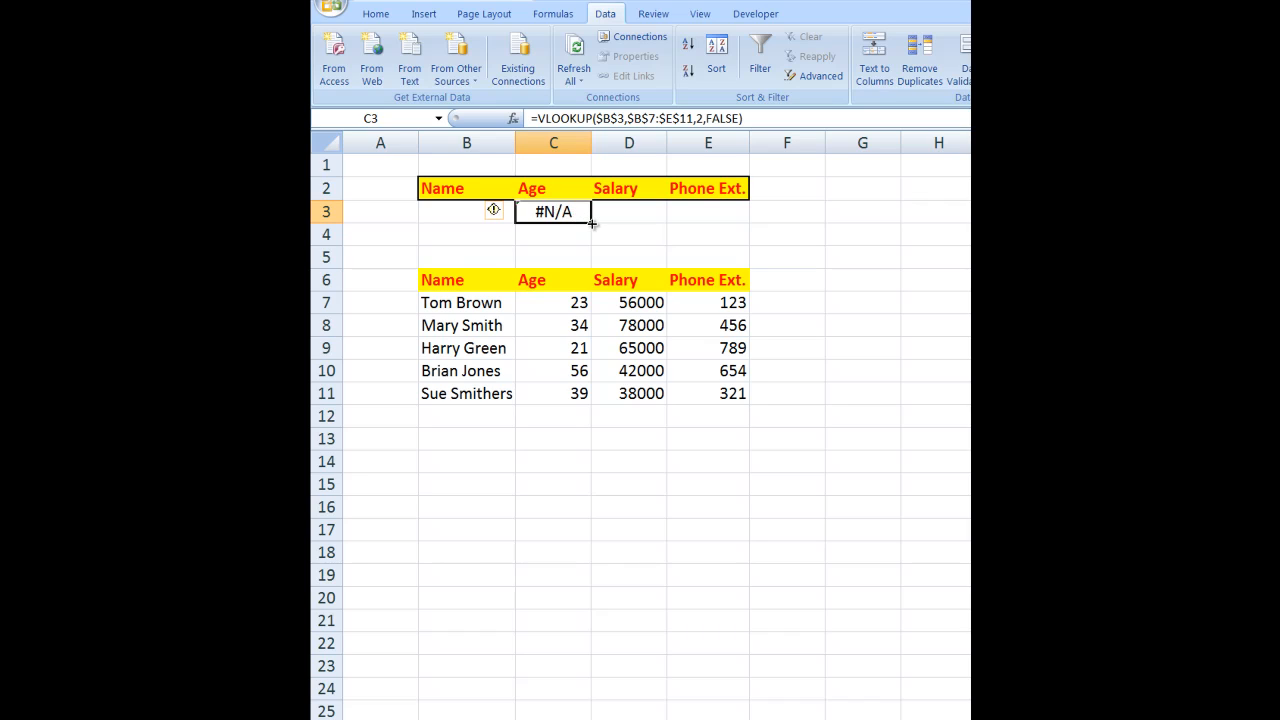
left_click_drag(591, 222, 709, 219)
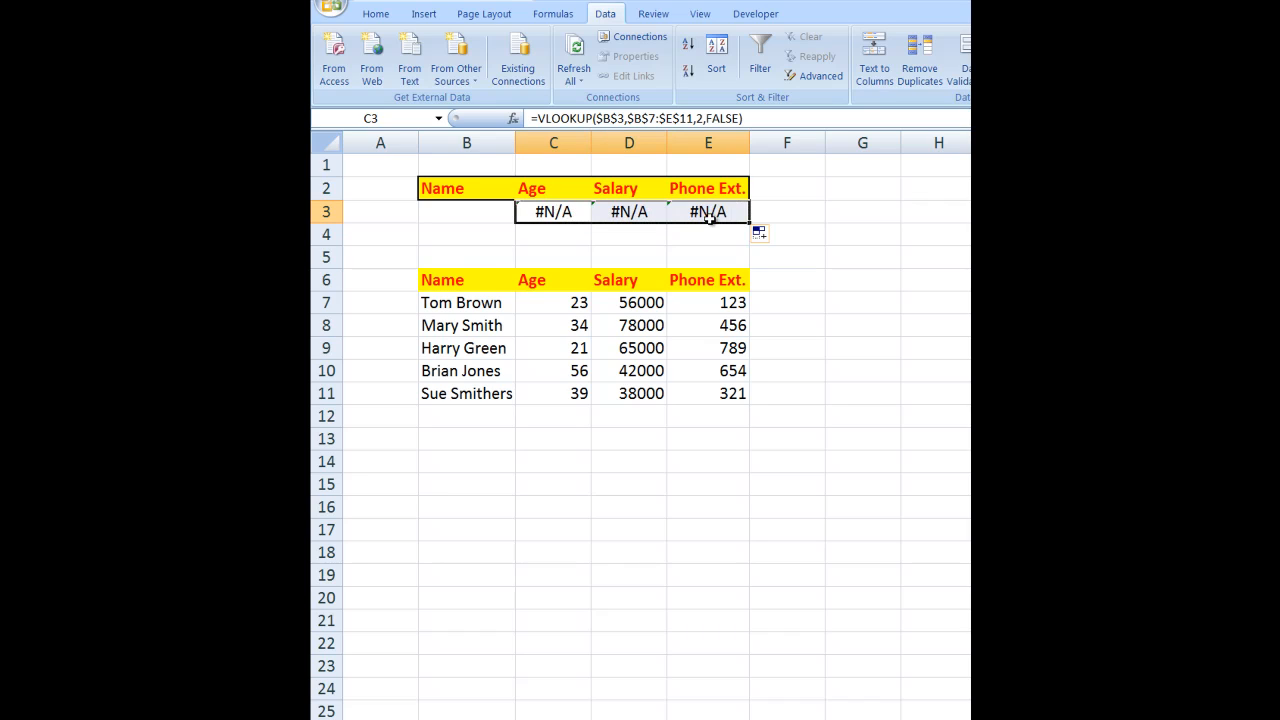
left_click(626, 213)
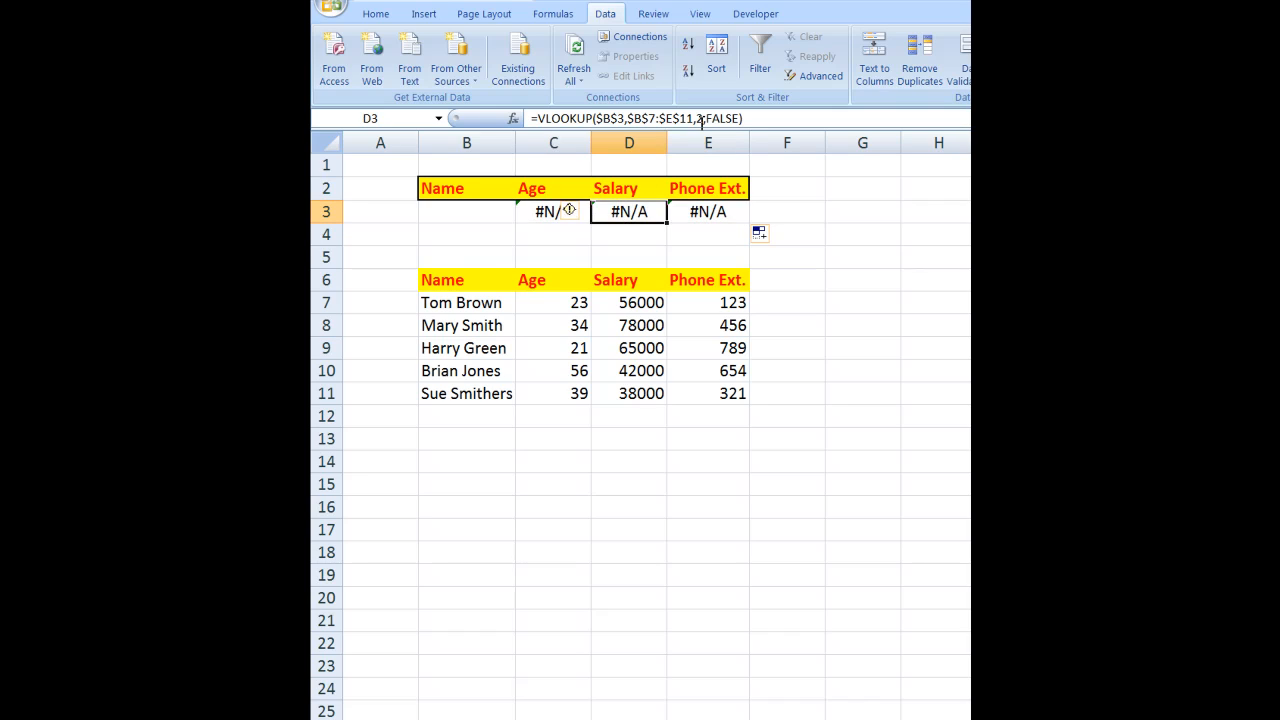
left_click(702, 118)
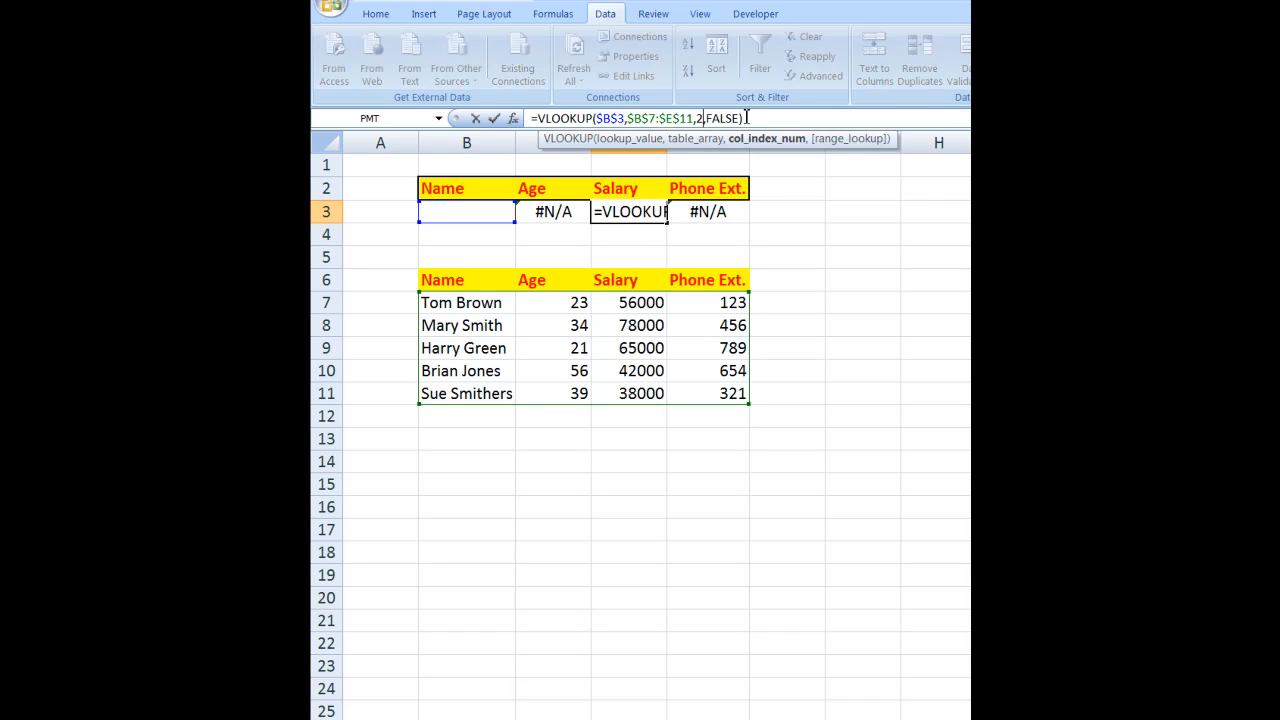
key("BackSpace")
type("3")
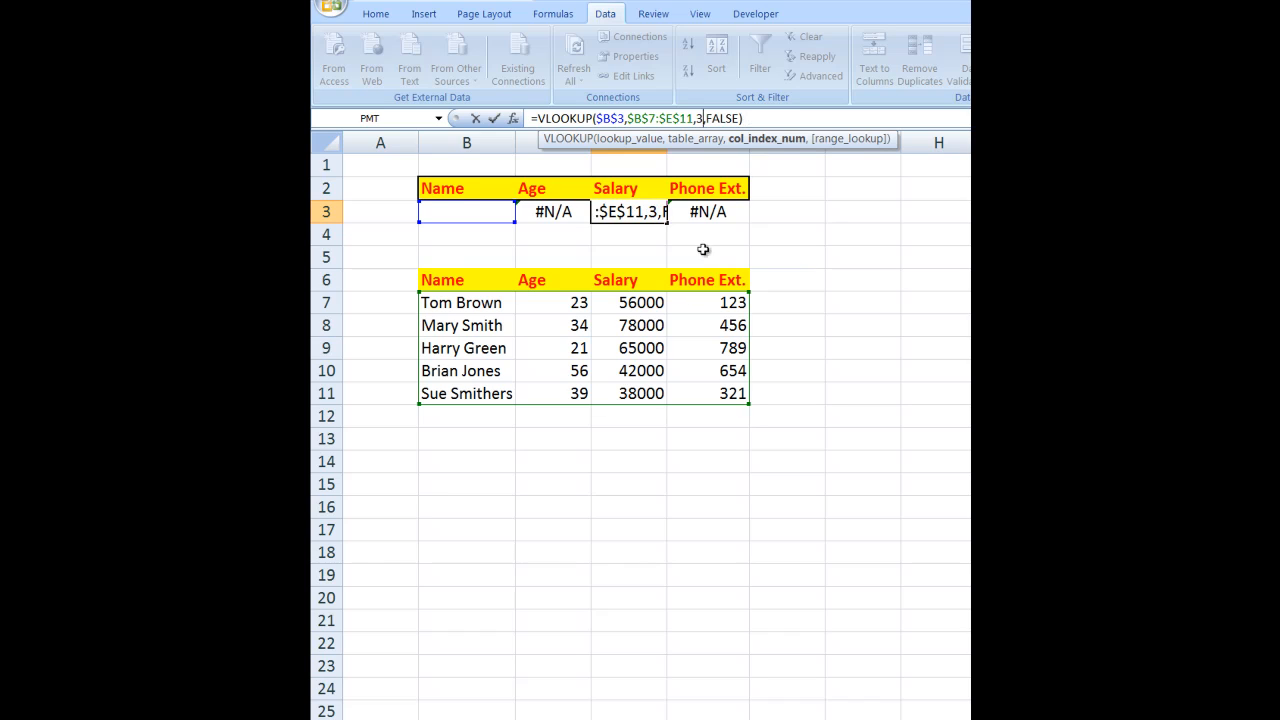
Set the column index of the VLOOKUP formula in cell E3 to 4 for the phone extension
left_click(705, 212)
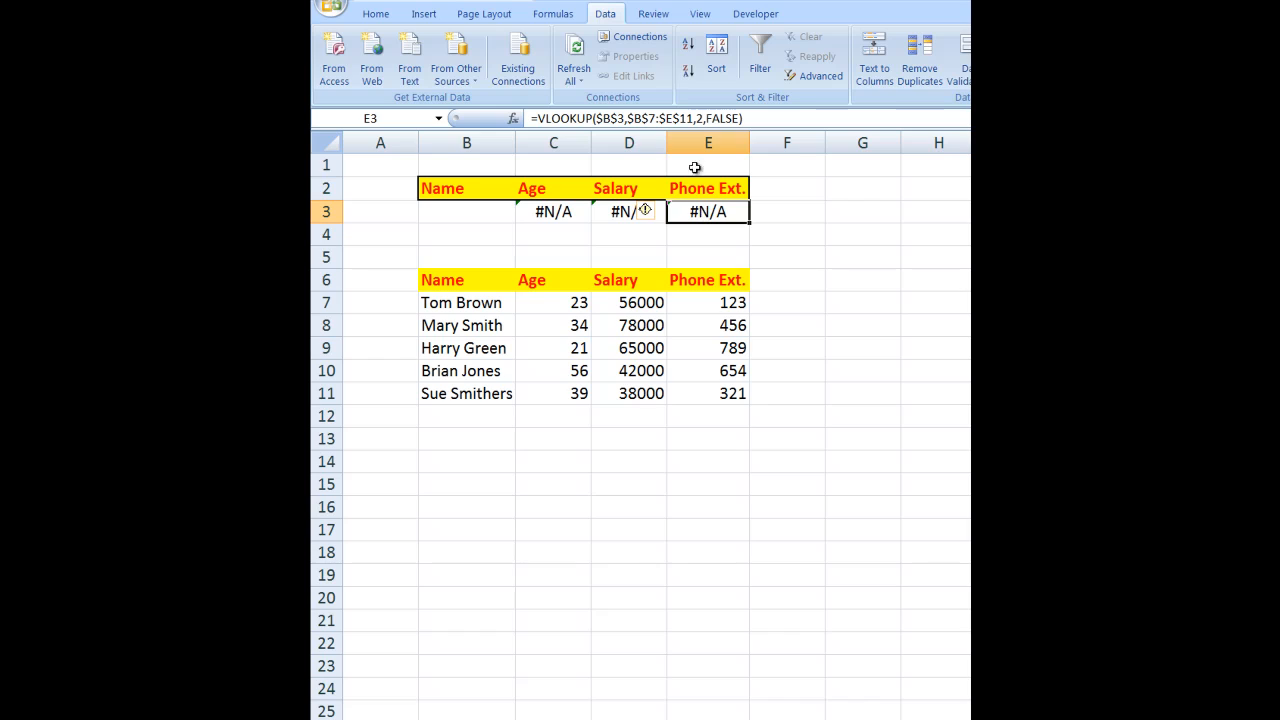
left_click(703, 118)
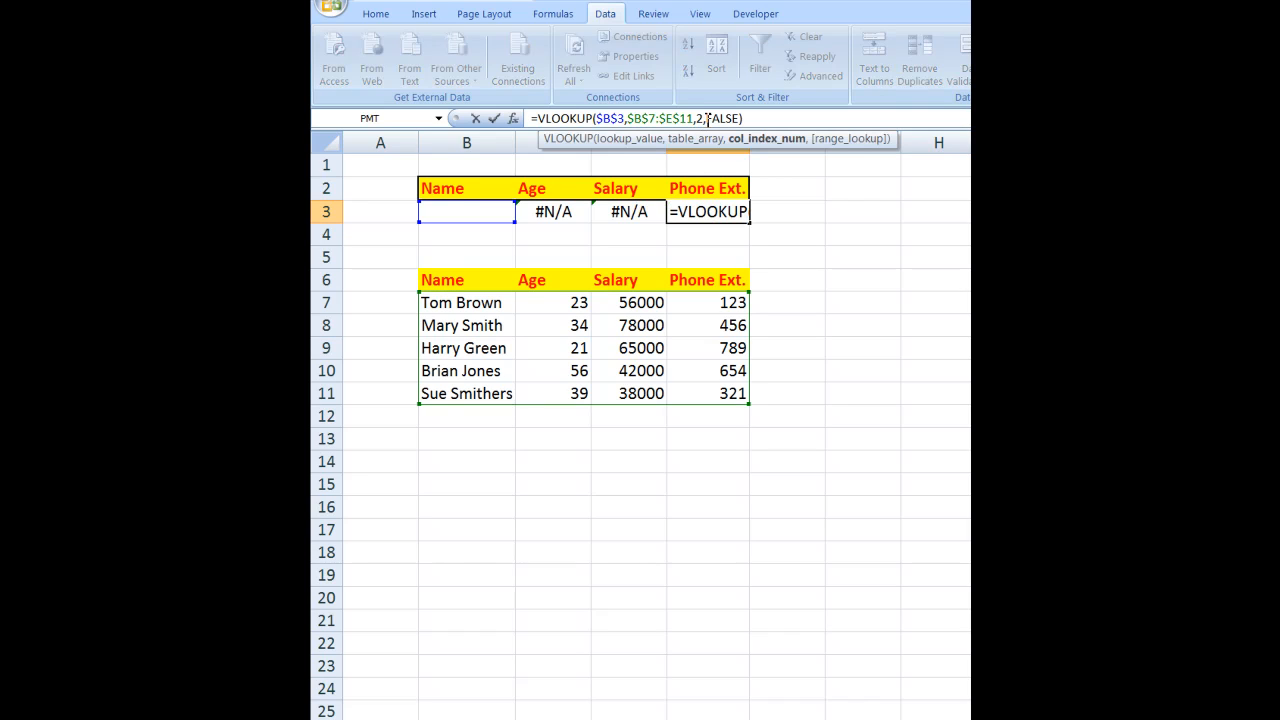
key("BackSpace")
type("4")
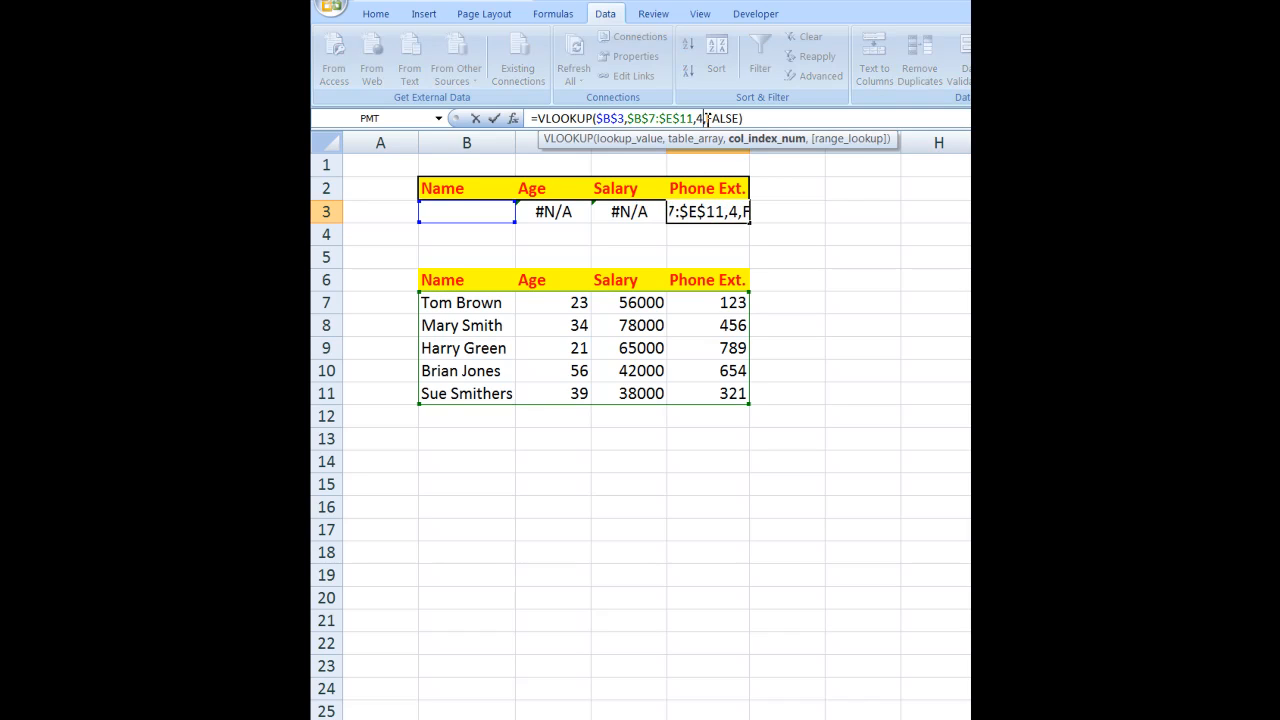
key("Return")
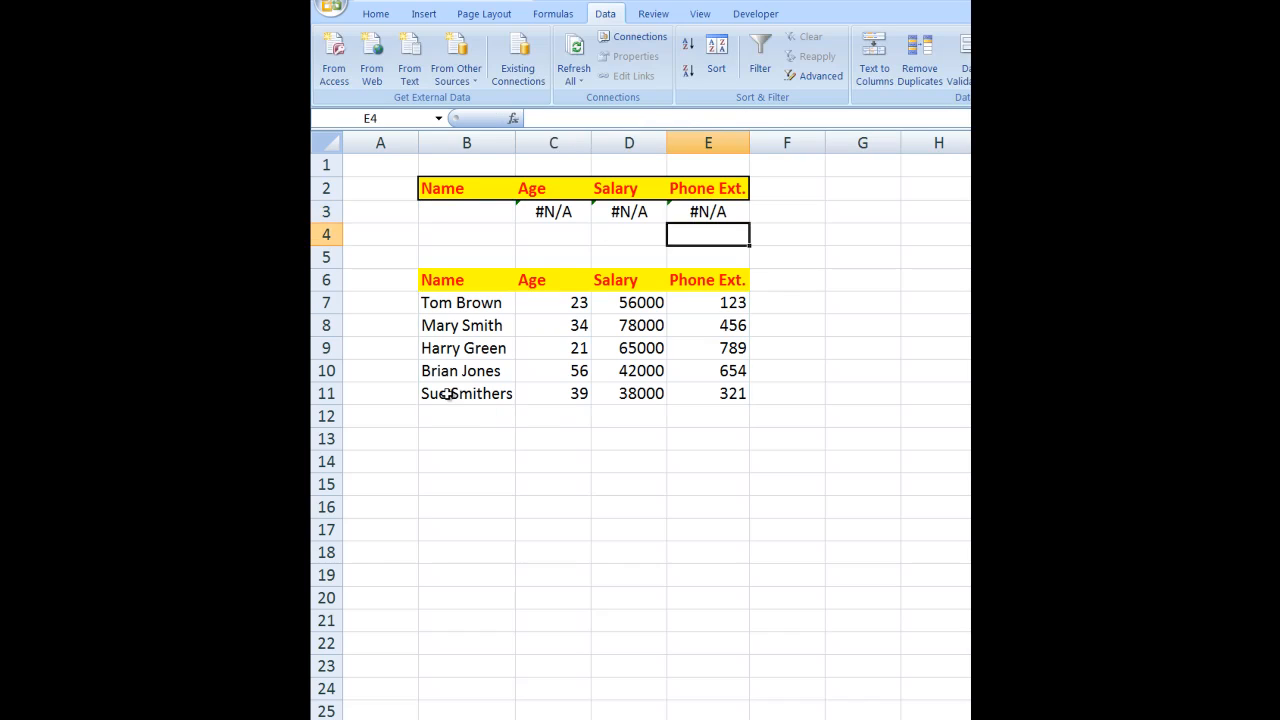
Test the lookup by choosing the fourth and finally the fifth employee from the name list in cell B3
left_click(457, 211)
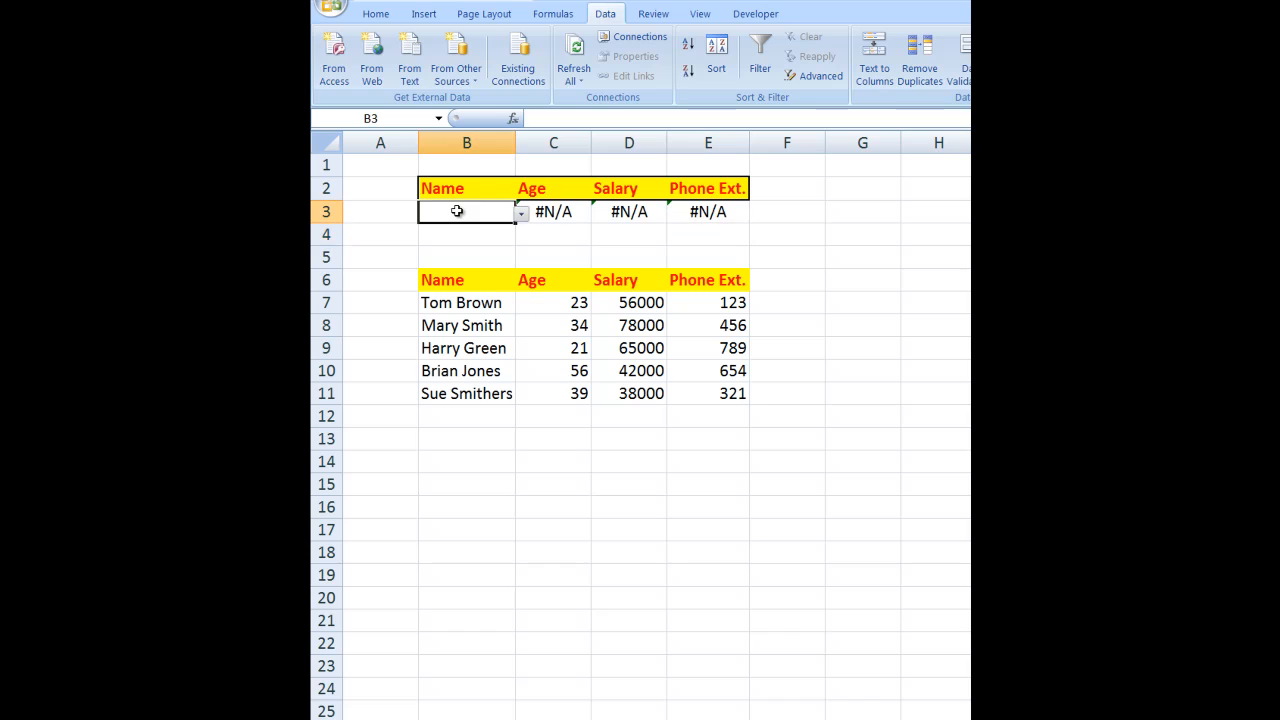
left_click(522, 215)
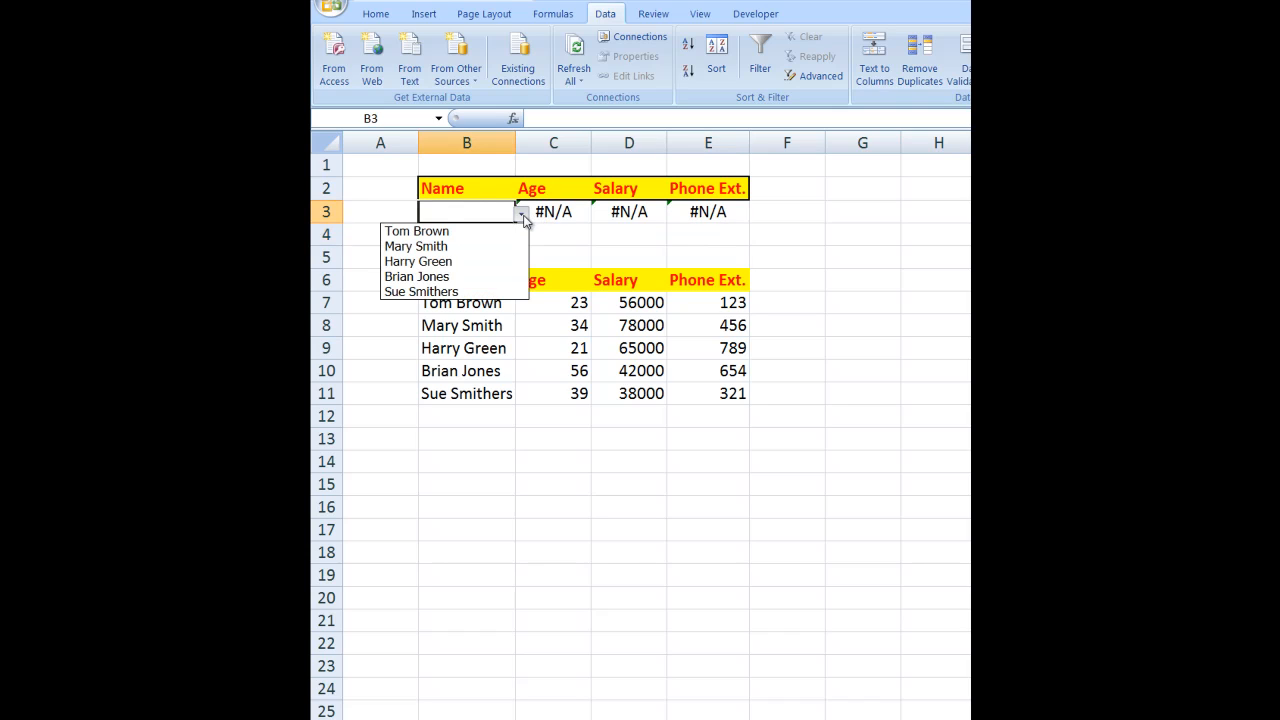
left_click(452, 277)
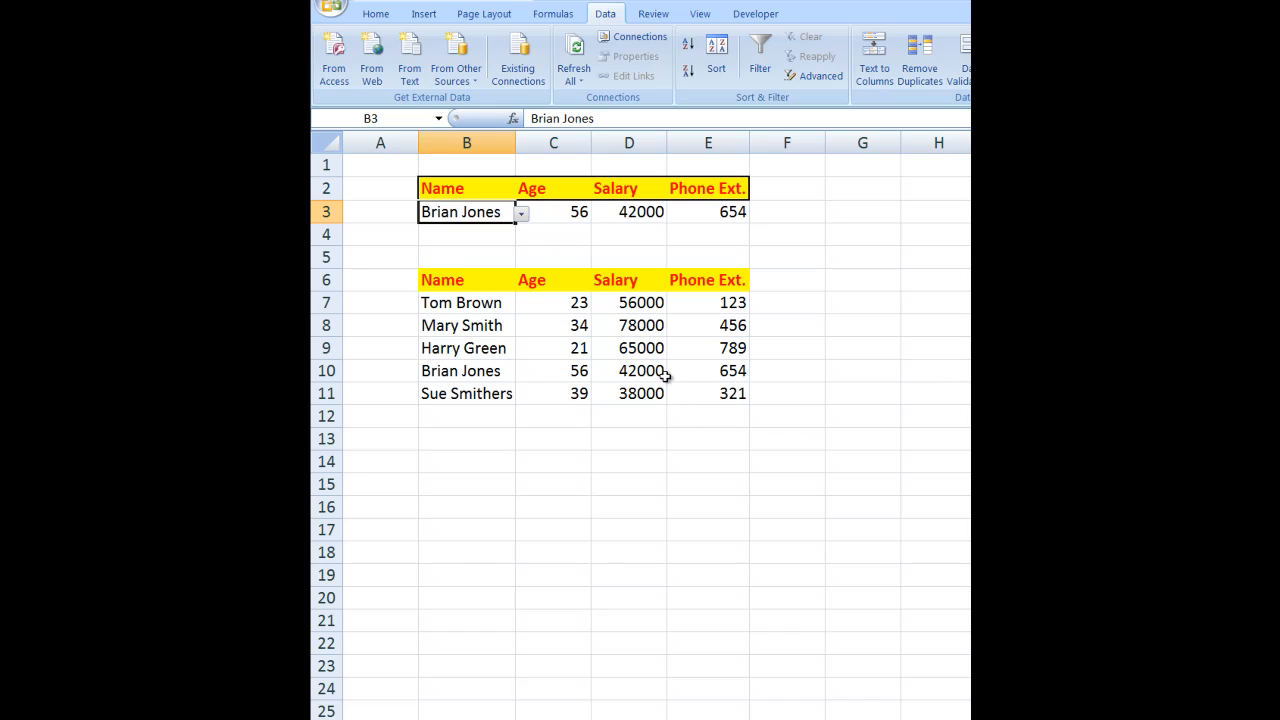
left_click(521, 215)
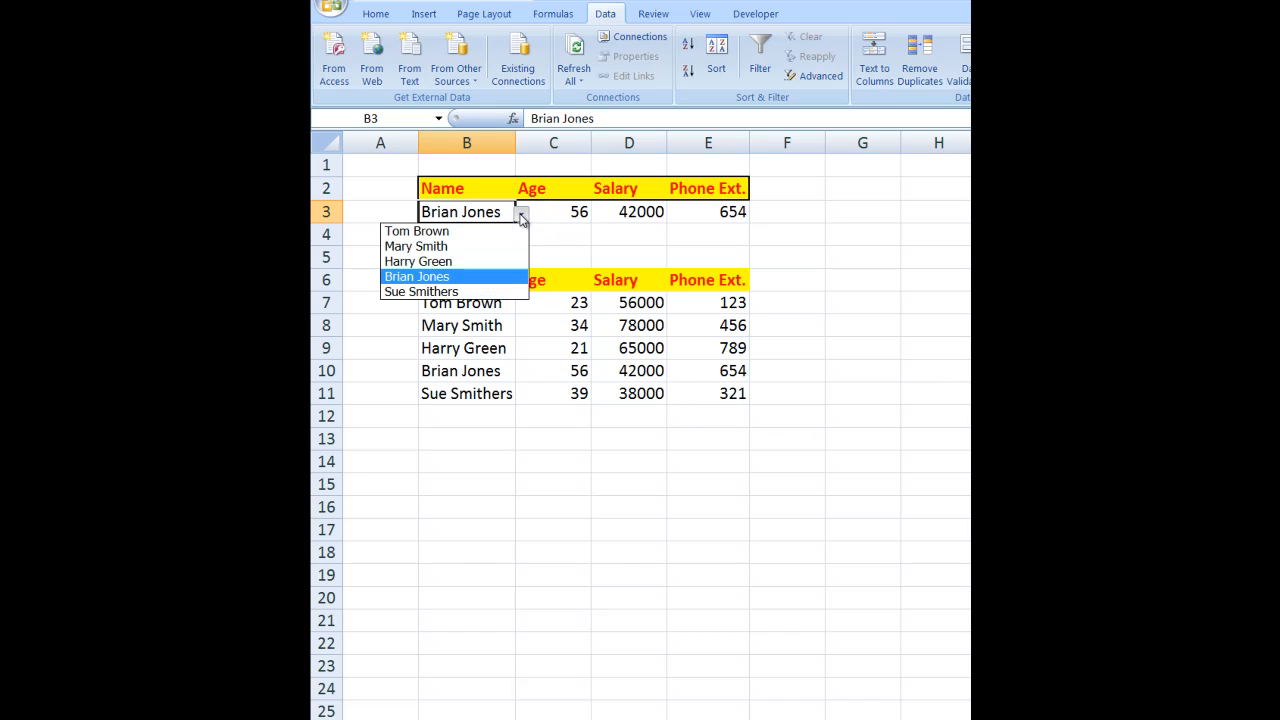
left_click(466, 291)
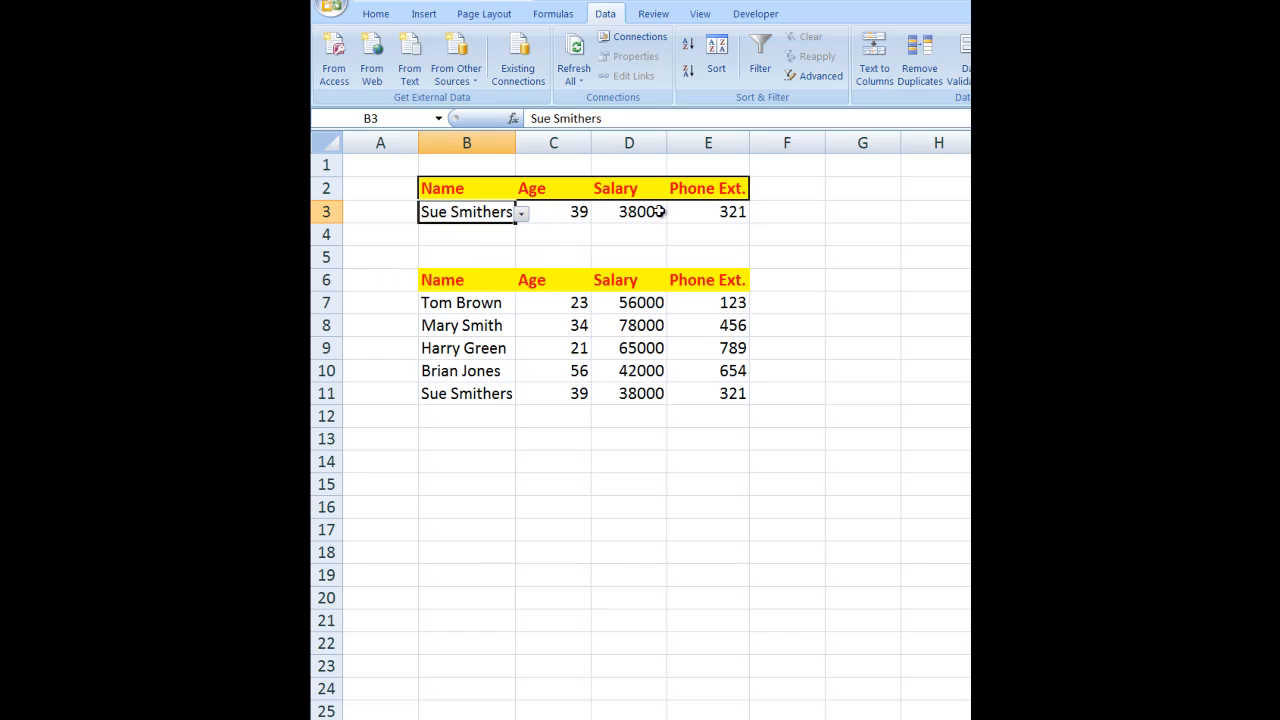